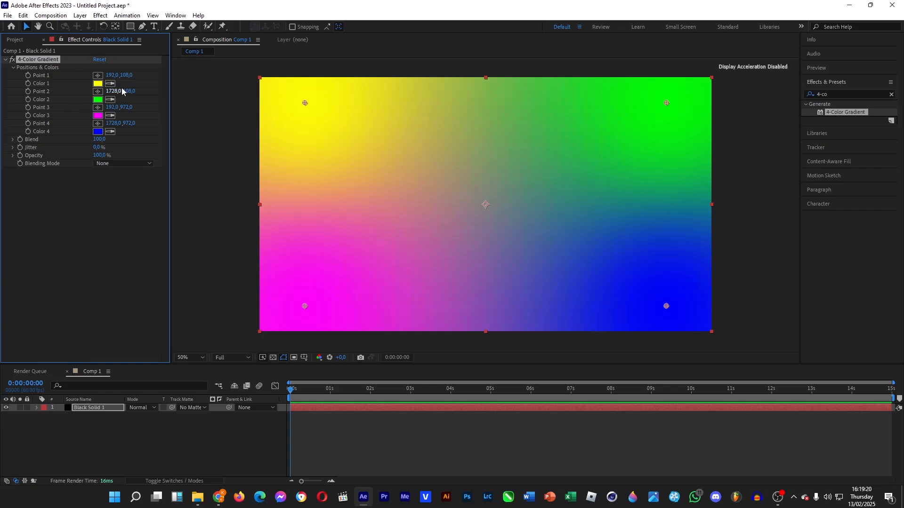
Set gradient Color 1 to a dark saturated blue and copy it into Color 2 with the eyedropper.
left_click(98, 84)
left_click(678, 234)
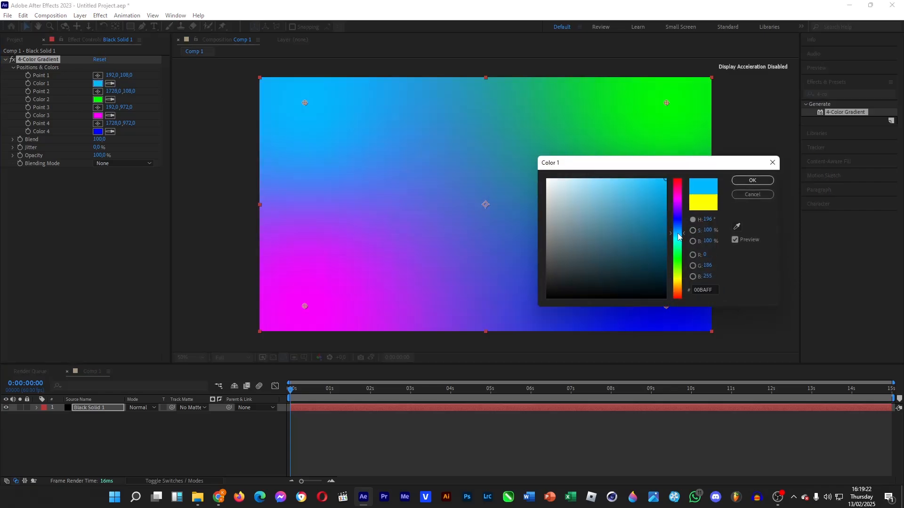
left_click_drag(664, 193, 597, 254)
left_click_drag(680, 233, 673, 228)
mouse_move(599, 254)
left_mouse_down()
mouse_move(656, 256)
mouse_move(639, 258)
left_mouse_up()
left_click(752, 180)
left_click(110, 99)
left_click(97, 83)
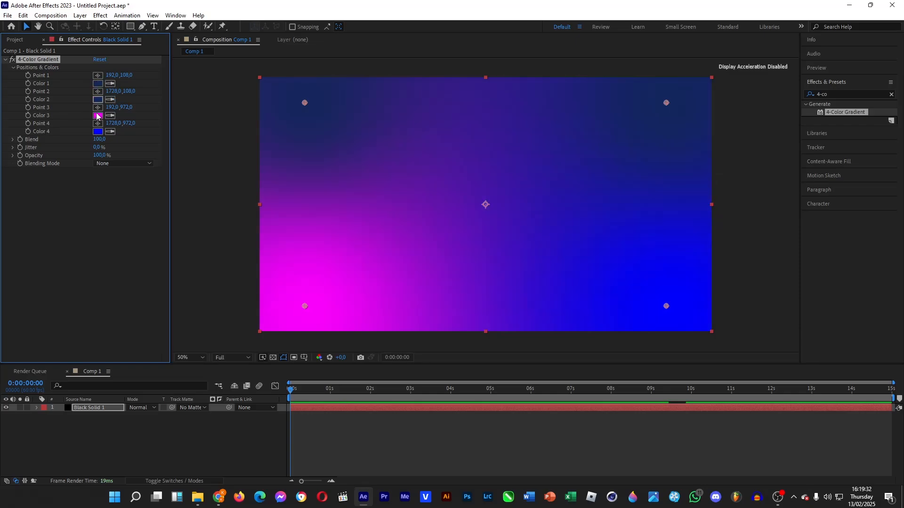
Set Color 3 to a near-black navy and eyedropper it into Color 4.
left_click(97, 117)
left_click(677, 221)
left_click(649, 268)
left_click_drag(649, 268, 650, 281)
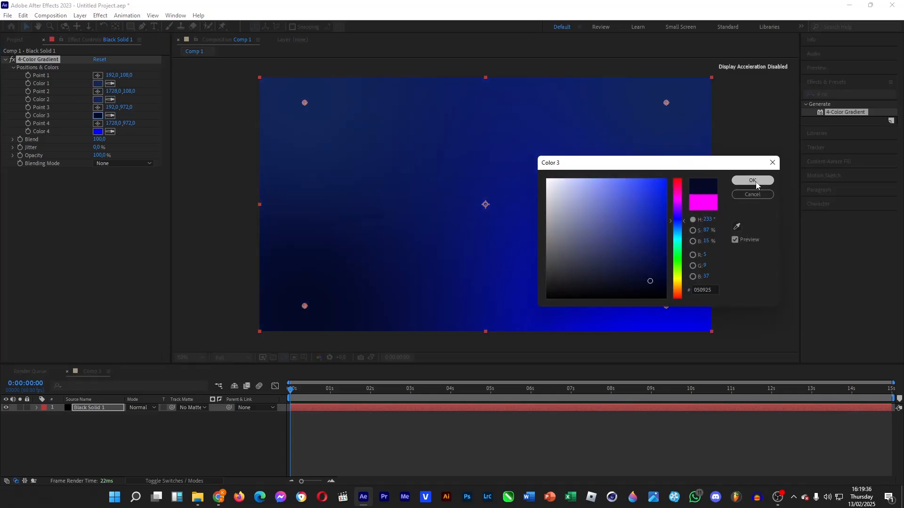
left_click(761, 183)
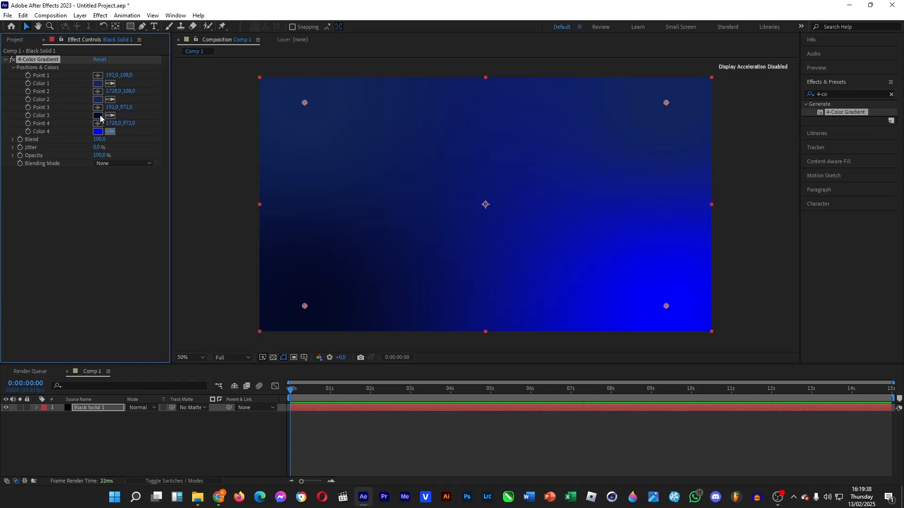
left_click(100, 117)
Move the four gradient points inward toward the centre and raise Blend to 295.
left_click_drag(310, 309, 368, 303)
left_click_drag(666, 307, 553, 299)
left_click_drag(103, 141, 180, 143)
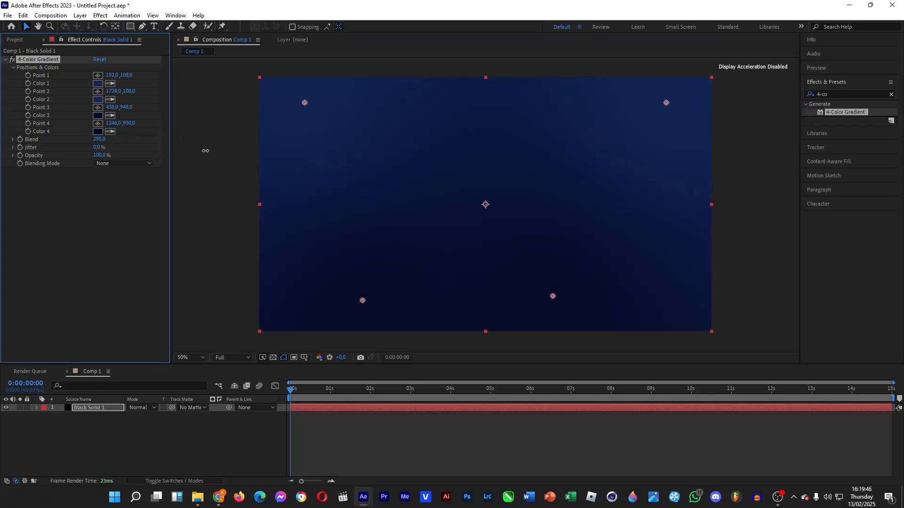
left_click_drag(364, 303, 368, 303)
left_click_drag(303, 103, 414, 103)
left_click_drag(667, 105, 522, 103)
left_click_drag(413, 103, 418, 96)
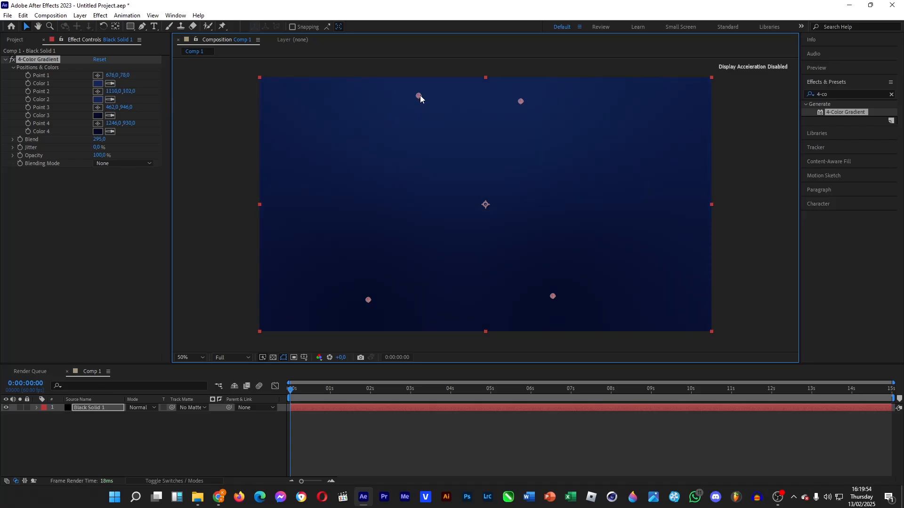
left_click_drag(367, 300, 364, 300)
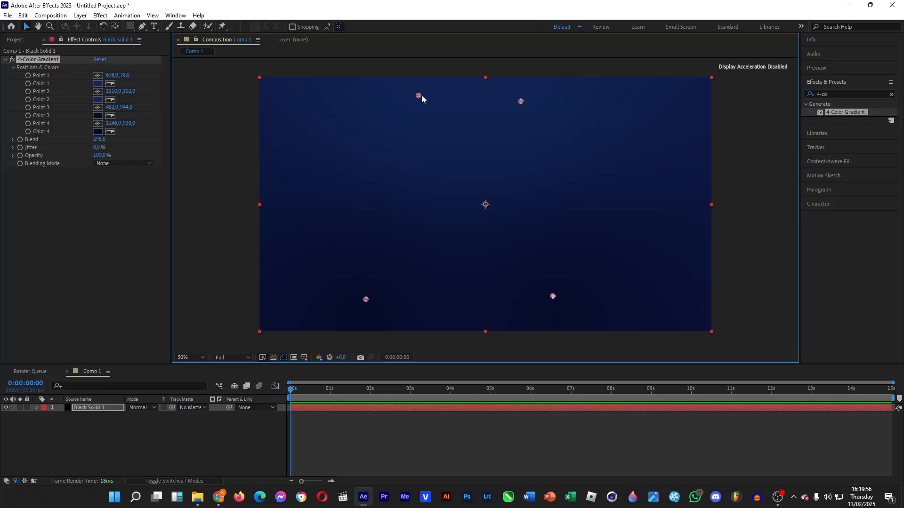
Brighten gradient Color 1 to #1C3881.
left_click(97, 84)
left_click_drag(641, 245, 640, 238)
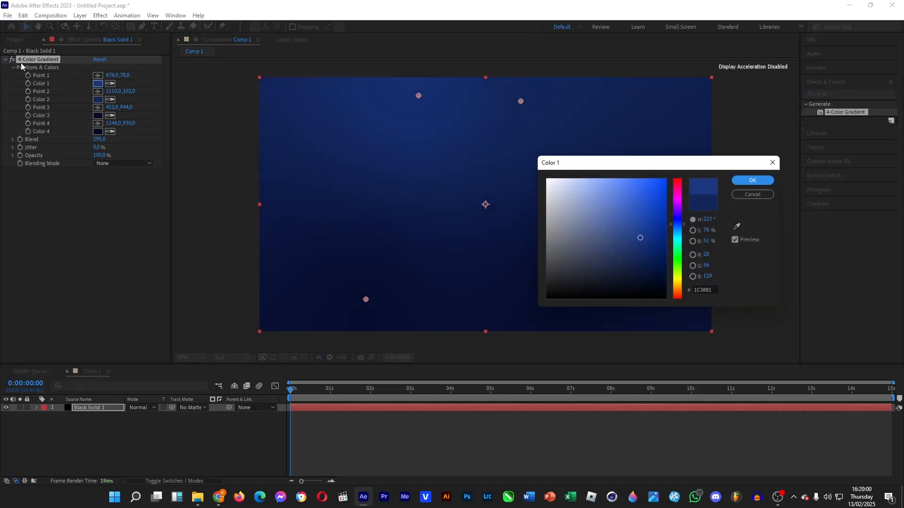
left_click(752, 180)
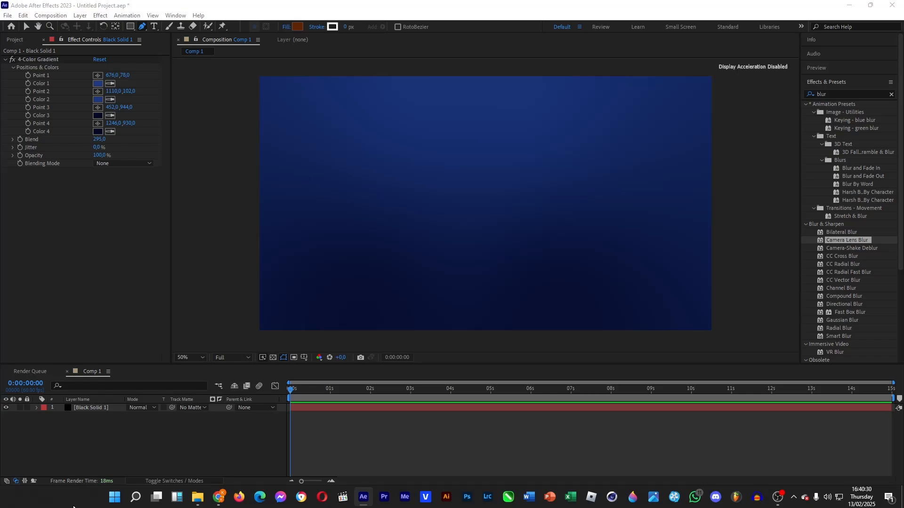
Add a new black solid layer above the gradient.
right_click(161, 437)
mouse_move(255, 325)
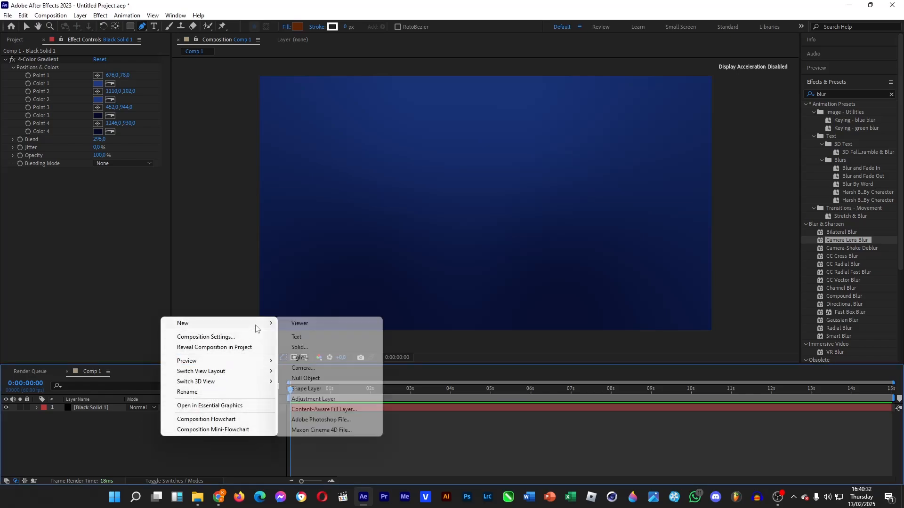
left_click(316, 347)
left_click(329, 313)
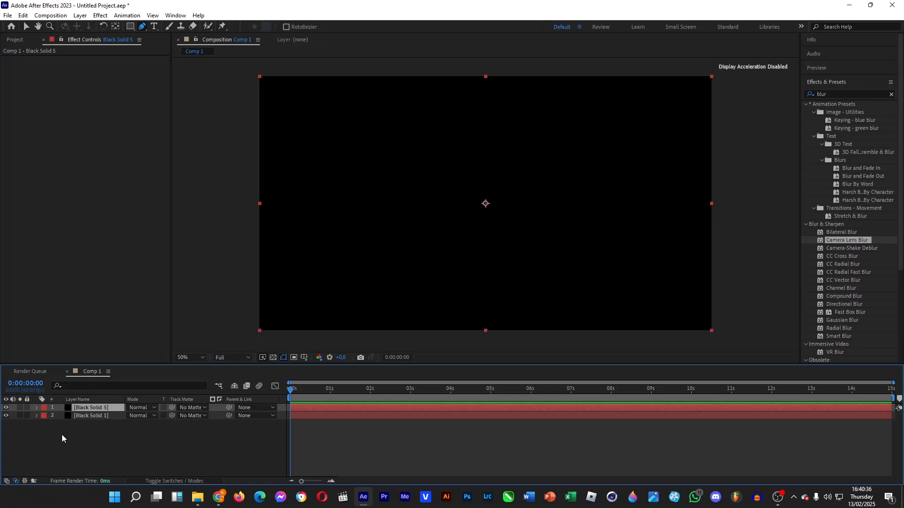
Apply Fractal Noise to the new solid, then search effects for 'light ra'.
double_click(841, 94)
type("fractal")
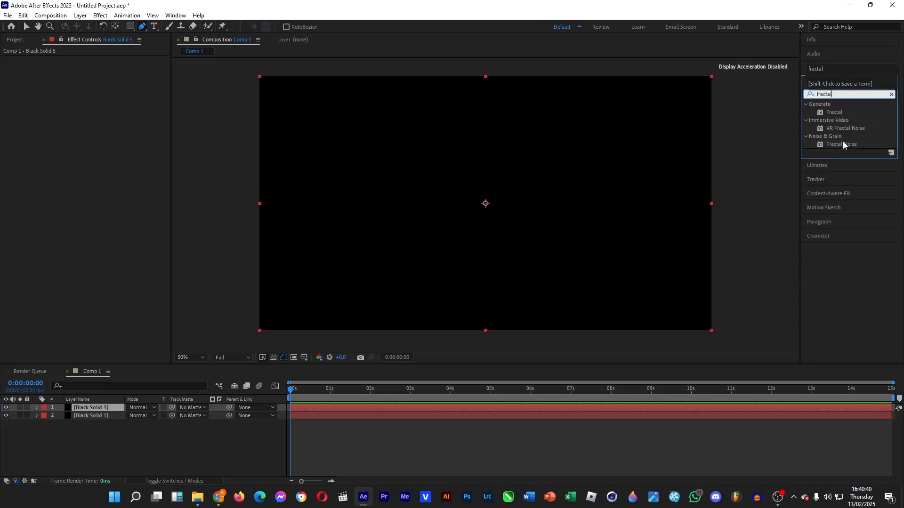
left_click_drag(843, 142, 85, 407)
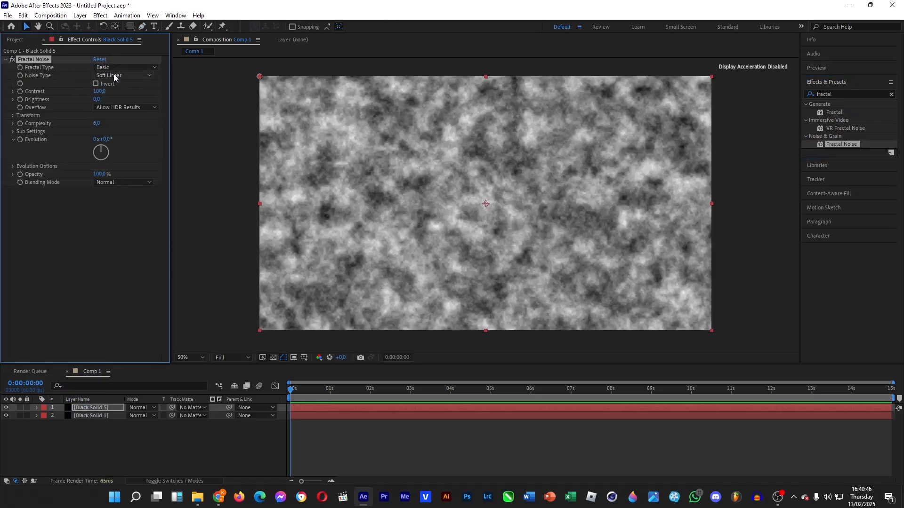
left_click(847, 92)
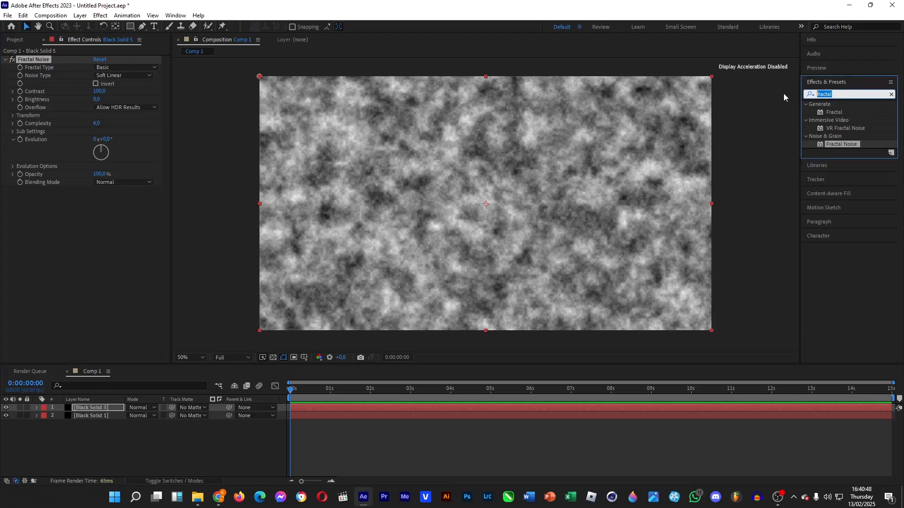
type("light ray")
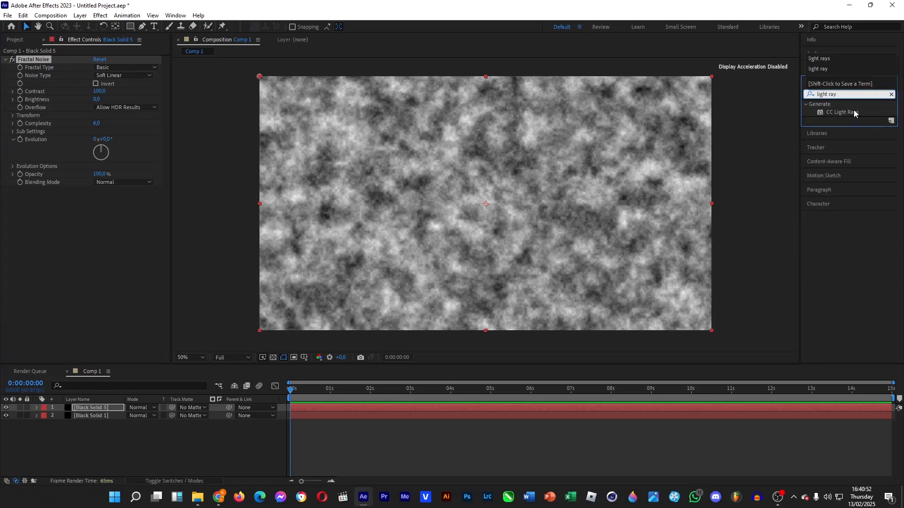
Add CC Light Rays centred at the top edge, radius 838, and set noise opacity to 59%.
left_click_drag(854, 113, 91, 407)
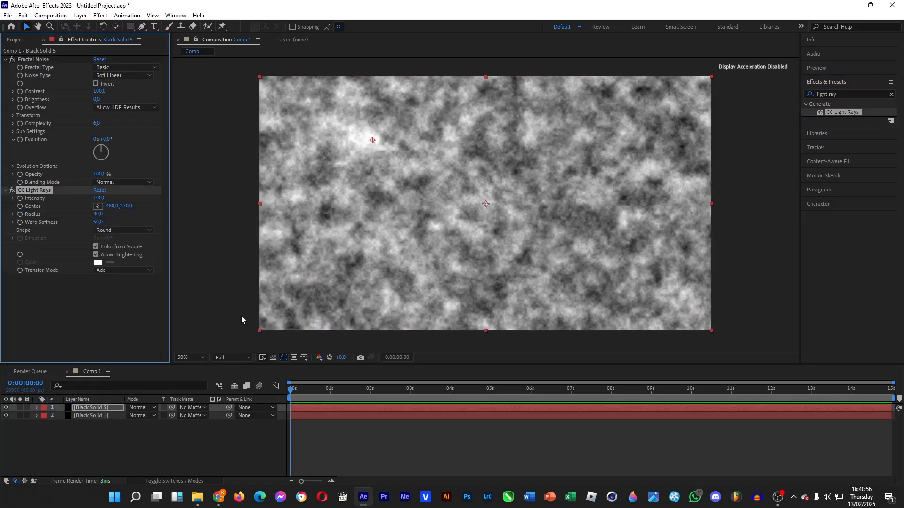
left_click_drag(372, 141, 486, 81)
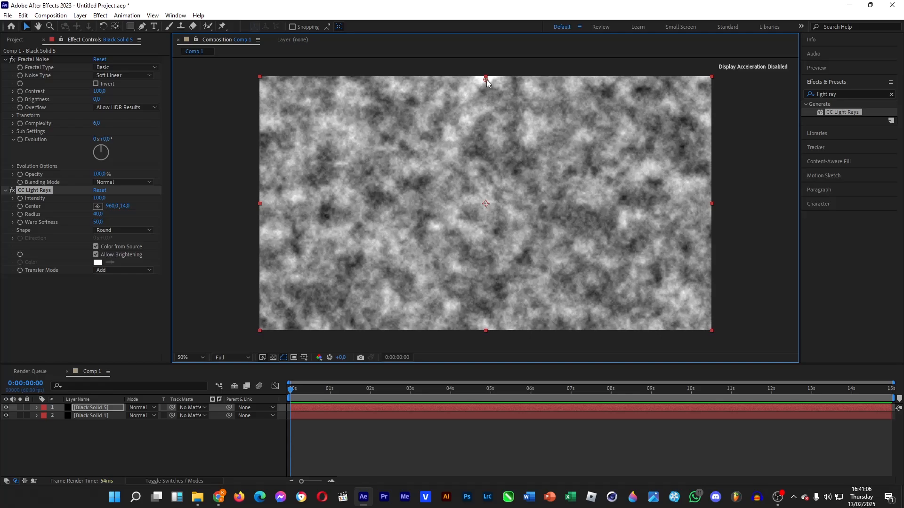
left_click_drag(488, 85, 487, 86)
left_click_drag(97, 218, 245, 217)
left_click_drag(486, 84, 482, 120)
left_click_drag(97, 221, 346, 207)
left_click_drag(482, 121, 486, 74)
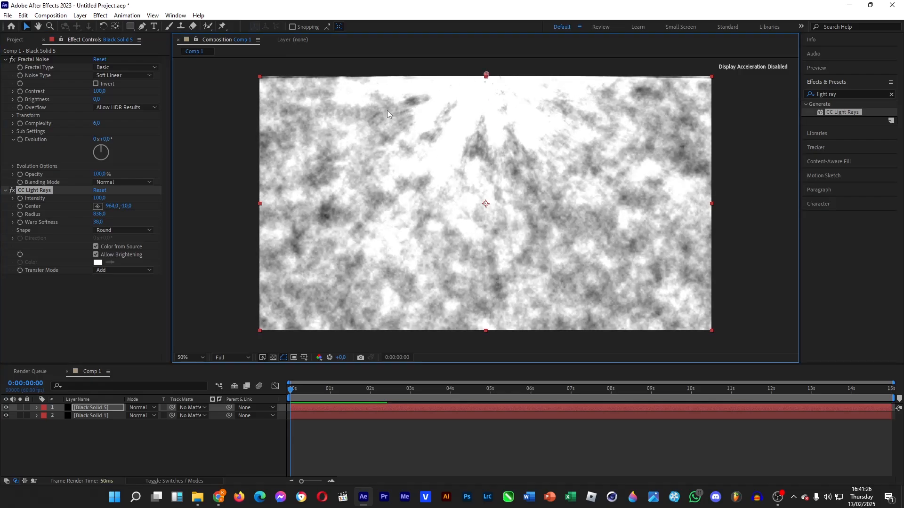
mouse_move(100, 177)
left_mouse_down()
mouse_move(79, 179)
mouse_move(87, 178)
left_mouse_up()
Set Fractal Noise's Blending Mode to None and raise its Contrast to 102.
left_click(111, 181)
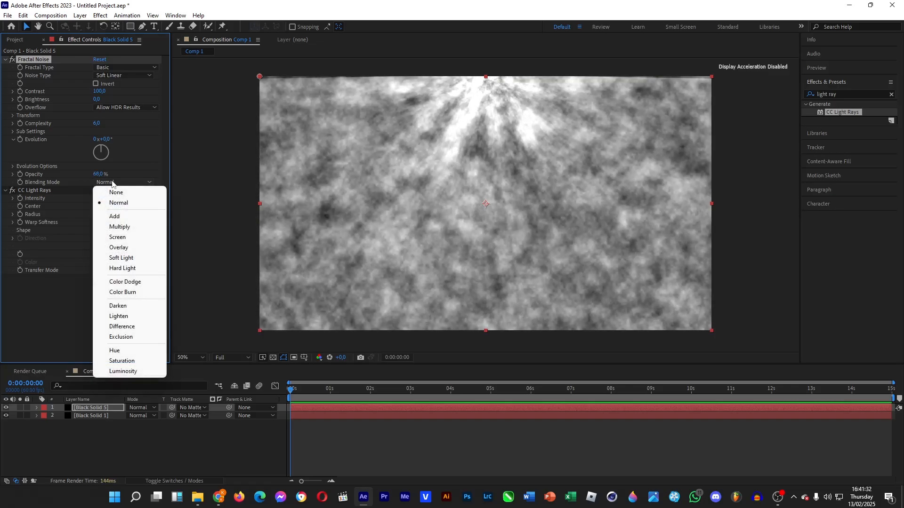
left_click(125, 237)
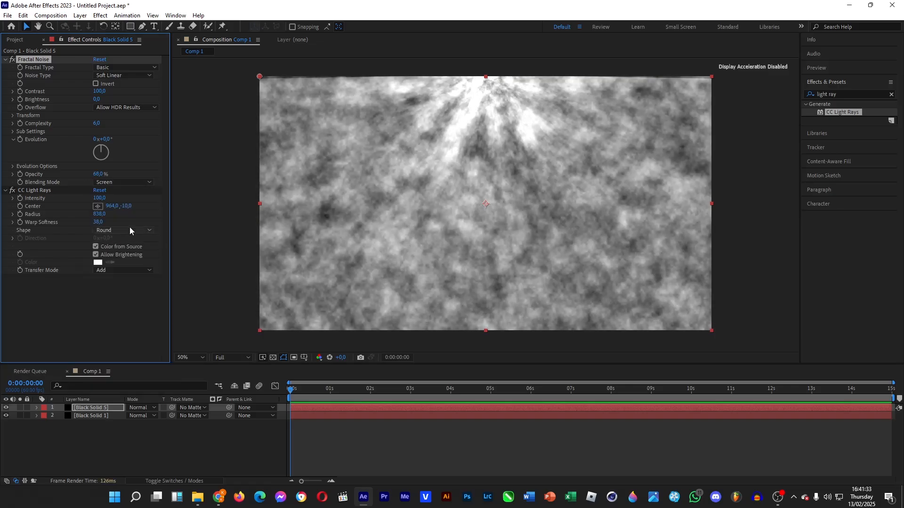
left_click(118, 183)
left_click(117, 191)
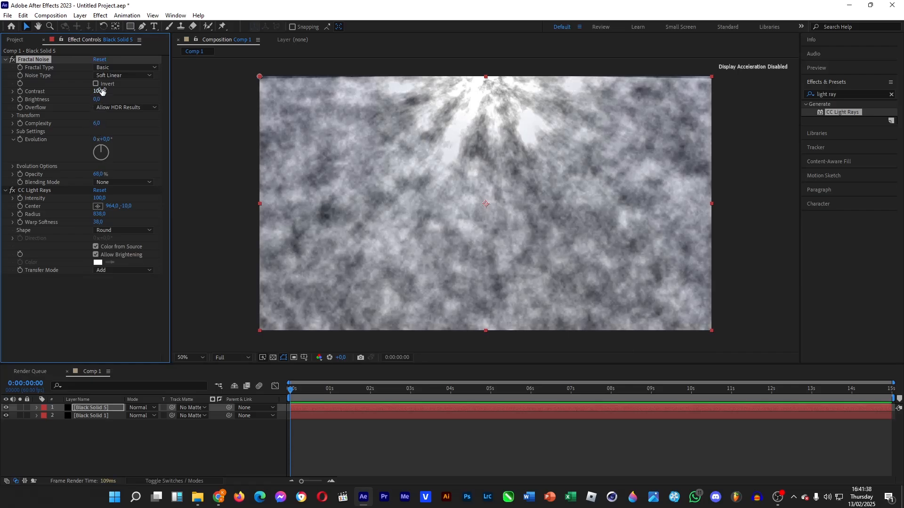
left_click_drag(102, 92, 124, 140)
Set the noise layer's blend mode to Hard Light.
right_click(92, 410)
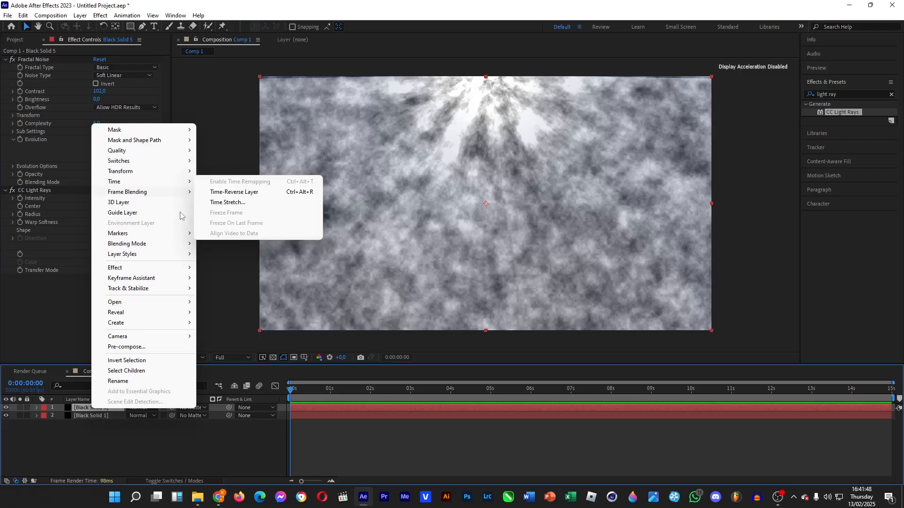
mouse_move(187, 243)
left_click(248, 291)
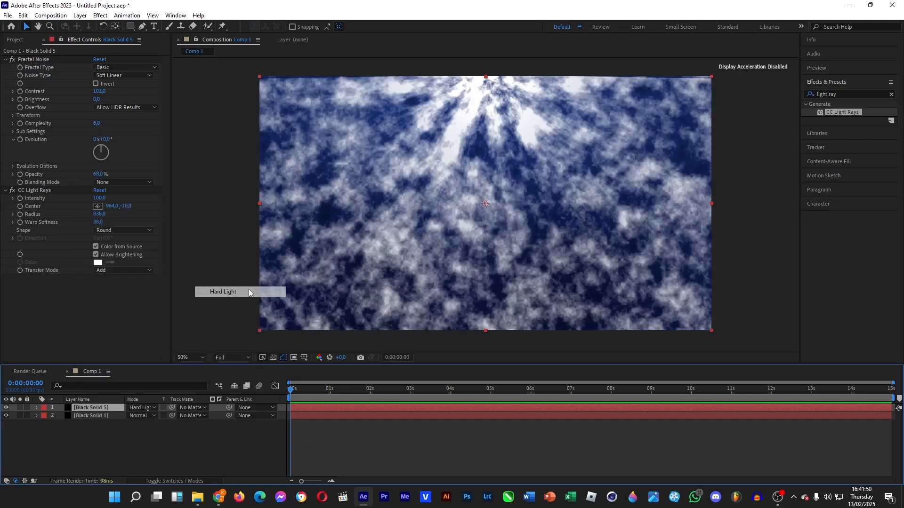
Set noise opacity to 17% and light rays to Intensity 765, Radius 373, Warp Softness 0.
left_click_drag(98, 174, 81, 181)
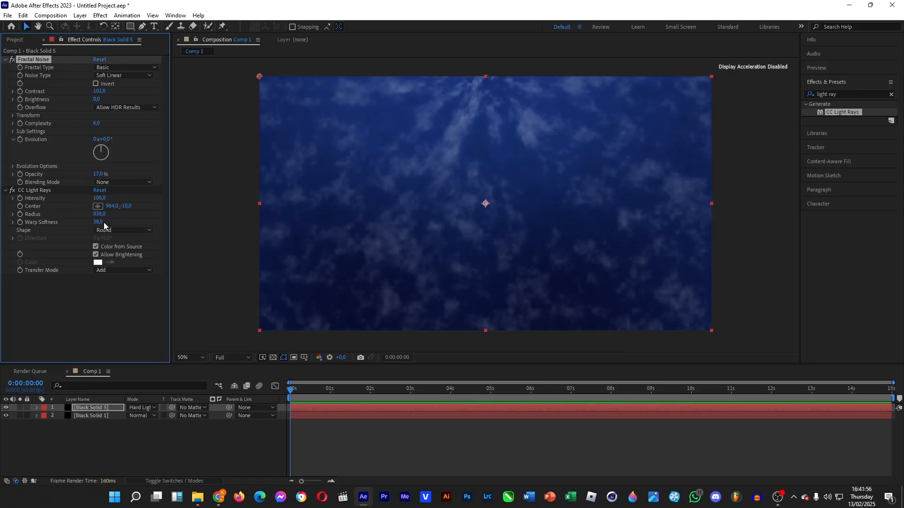
left_click_drag(99, 198, 414, 207)
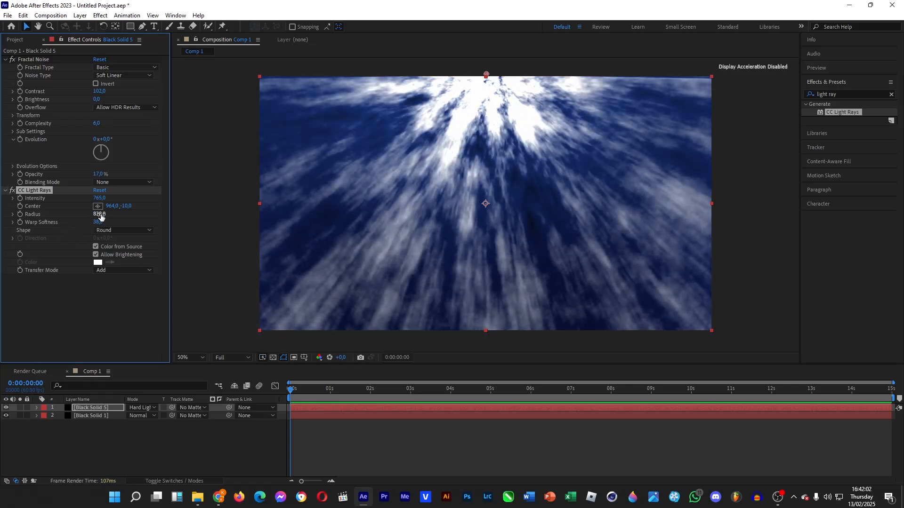
left_click_drag(100, 214, 2, 334)
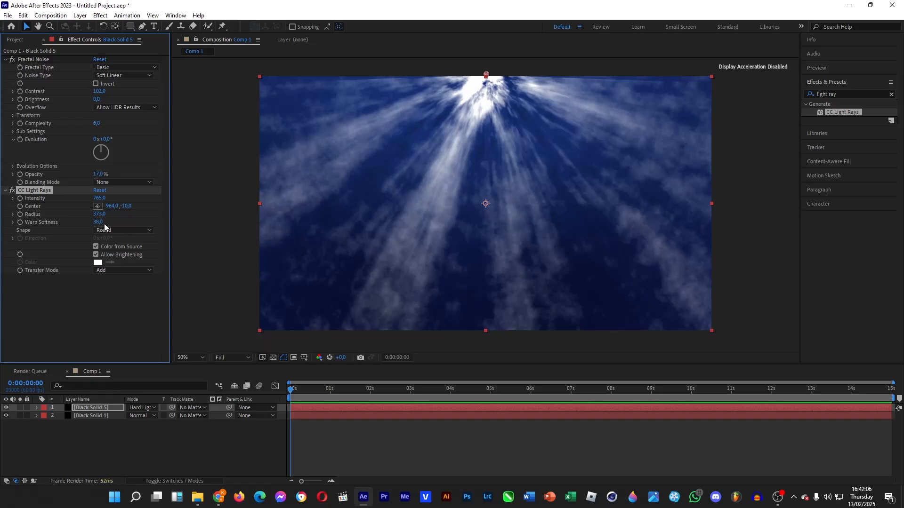
mouse_move(98, 222)
left_mouse_down()
mouse_move(104, 230)
mouse_move(81, 234)
left_mouse_up()
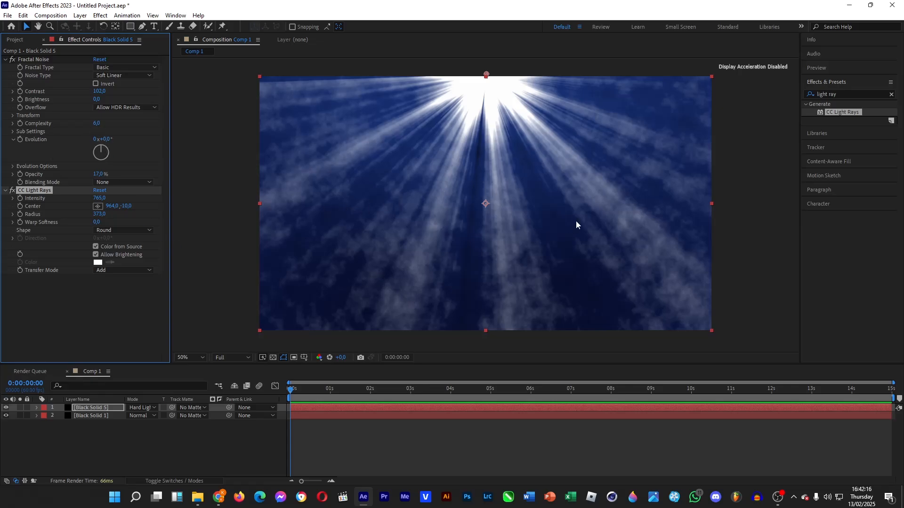
Keyframe Fractal Noise Evolution to 1x+0° at 14:54 near the comp's end.
left_click(21, 143)
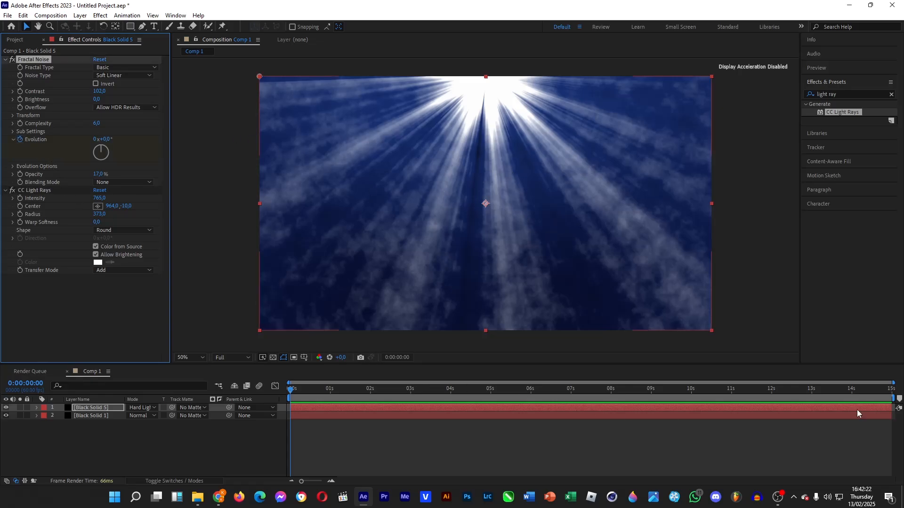
left_click(30, 384)
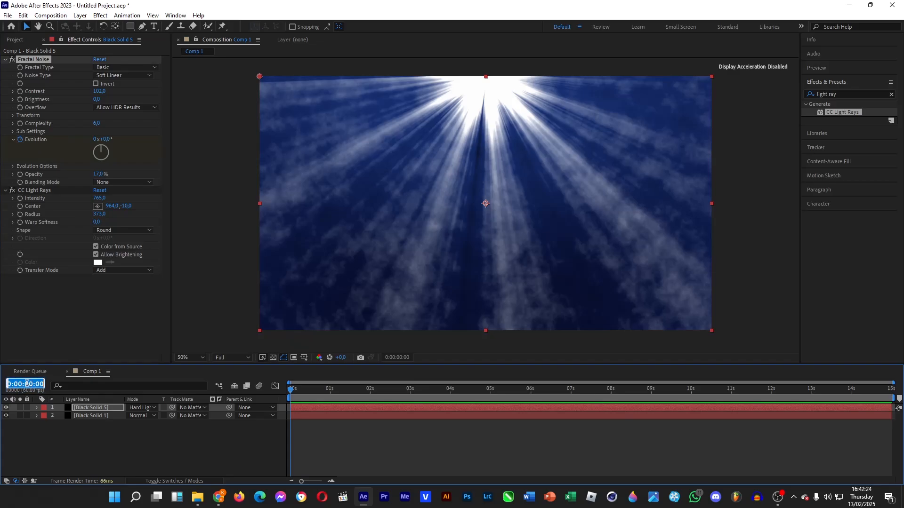
type("15")
key("Return")
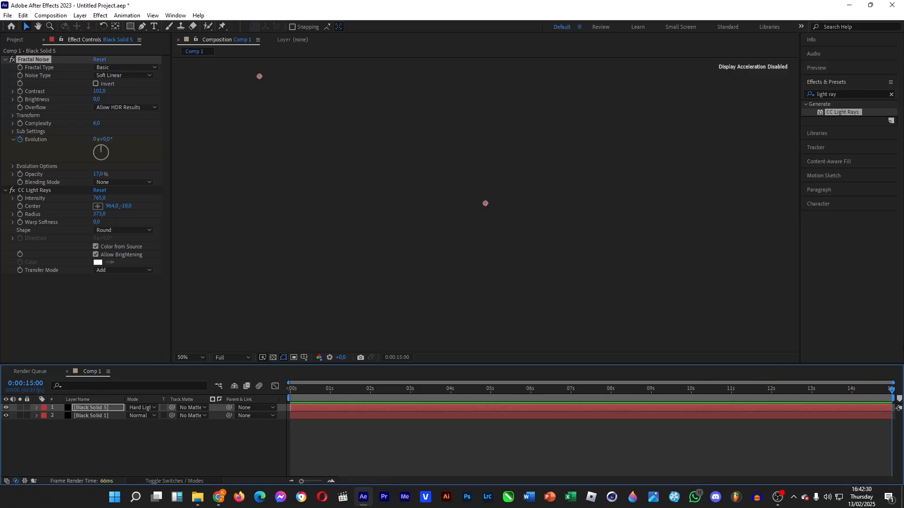
left_click(890, 393)
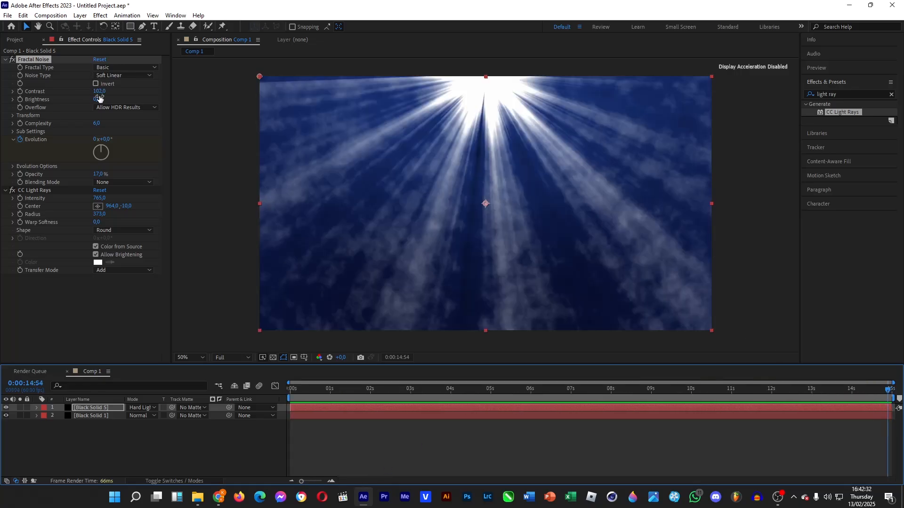
left_click(95, 139)
type("1")
key("Return")
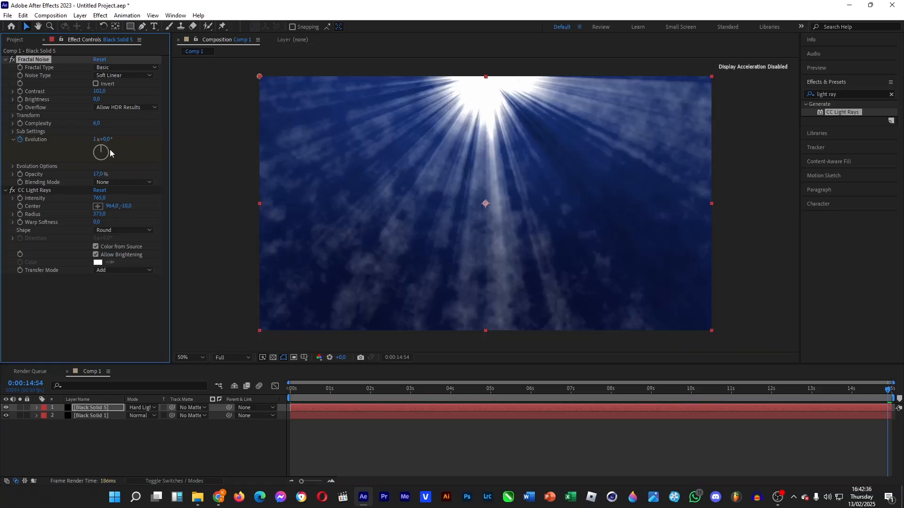
Preview the animated rays at earlier frames and search effects for 'blur'.
left_click_drag(886, 394, 215, 389)
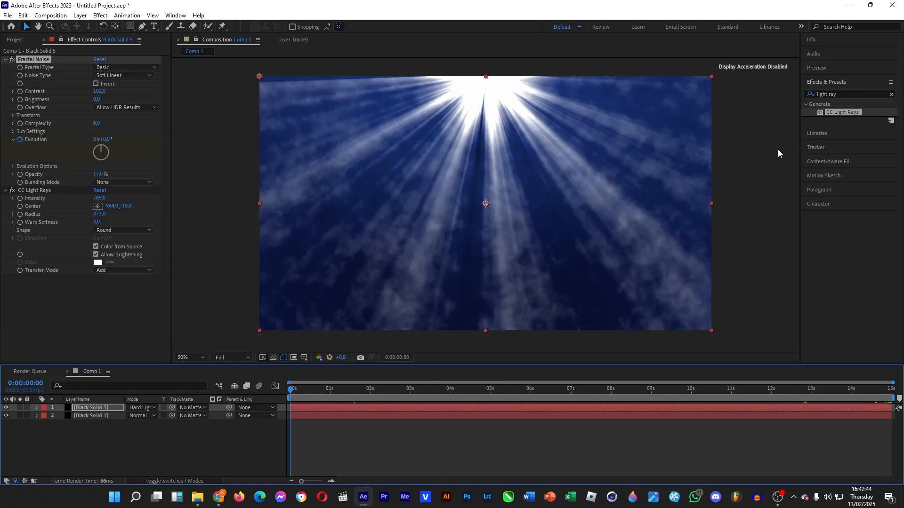
left_click(874, 95)
type("blur")
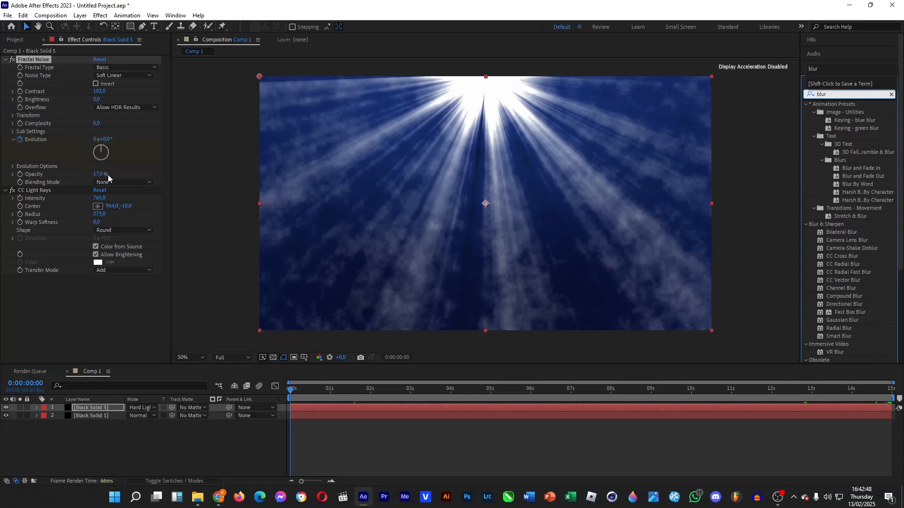
Apply Camera Lens Blur to Black Solid 5 with a Blur Radius of 18.
mouse_move(98, 175)
left_mouse_down()
mouse_move(91, 177)
mouse_move(97, 175)
left_mouse_up()
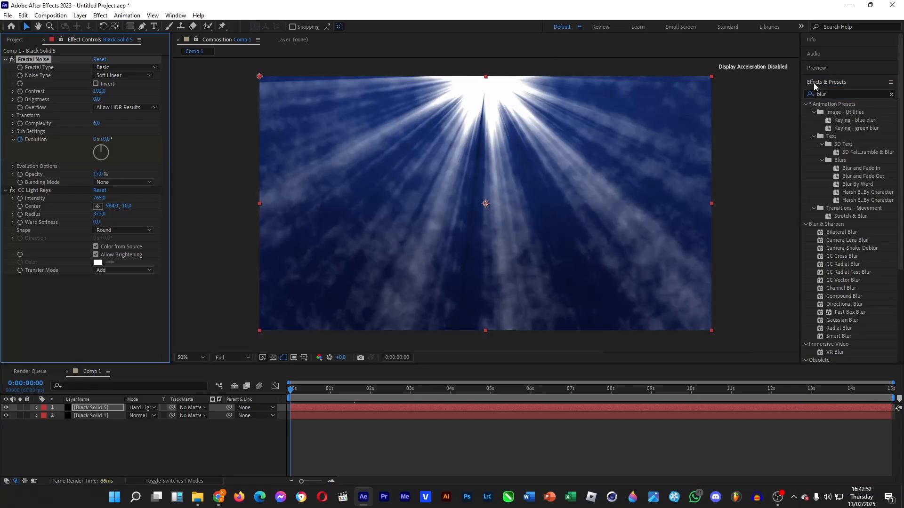
left_click(855, 95)
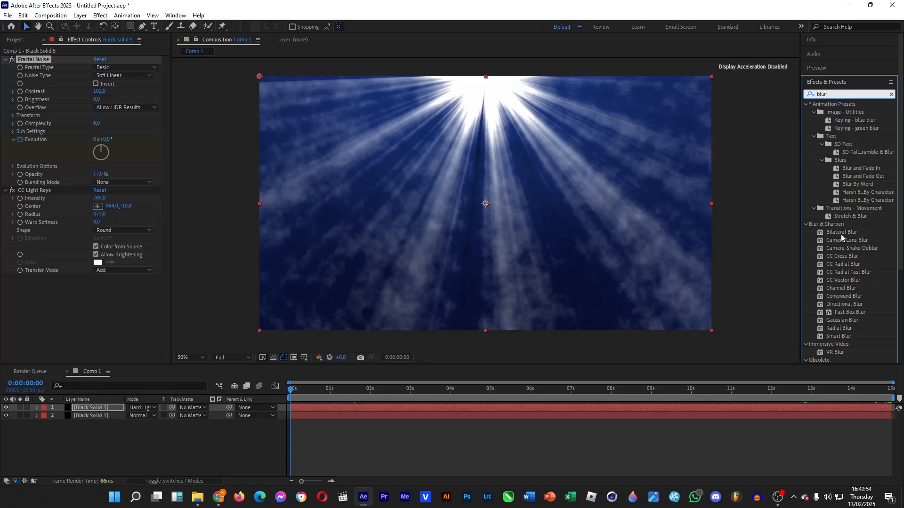
left_click_drag(849, 239, 95, 410)
left_click(86, 409)
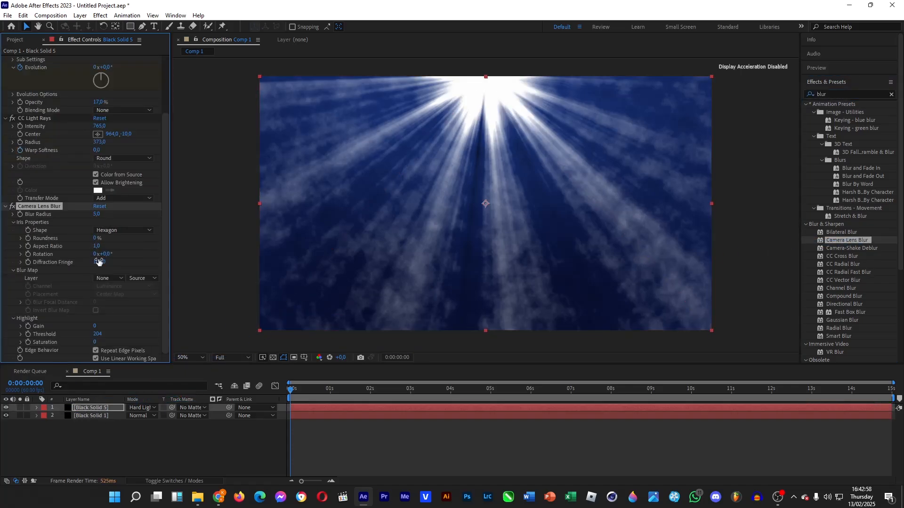
left_click_drag(96, 214, 105, 213)
left_click_drag(100, 214, 105, 214)
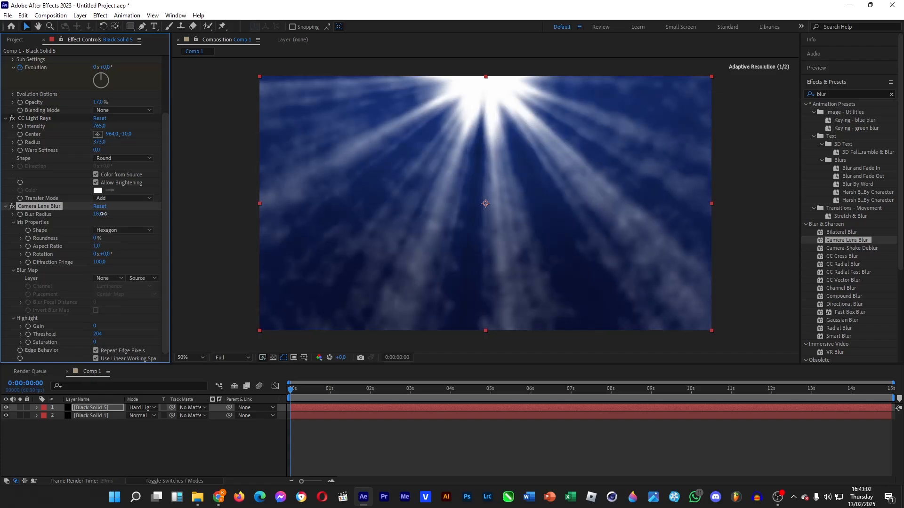
left_click(37, 408)
Scale the light-ray layer to 136%, move it up to 970,358, and lower Blur Radius to 4.
left_click(45, 424)
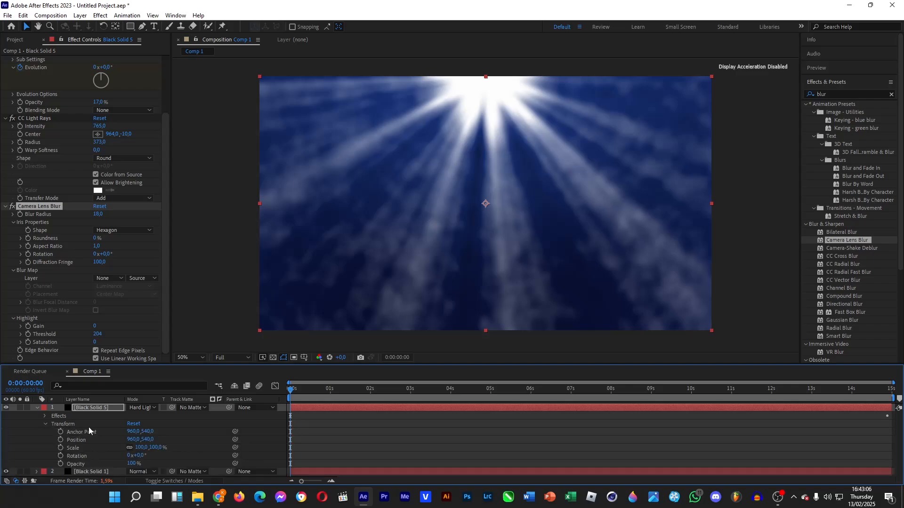
left_click_drag(140, 448, 158, 447)
left_click_drag(503, 273, 502, 236)
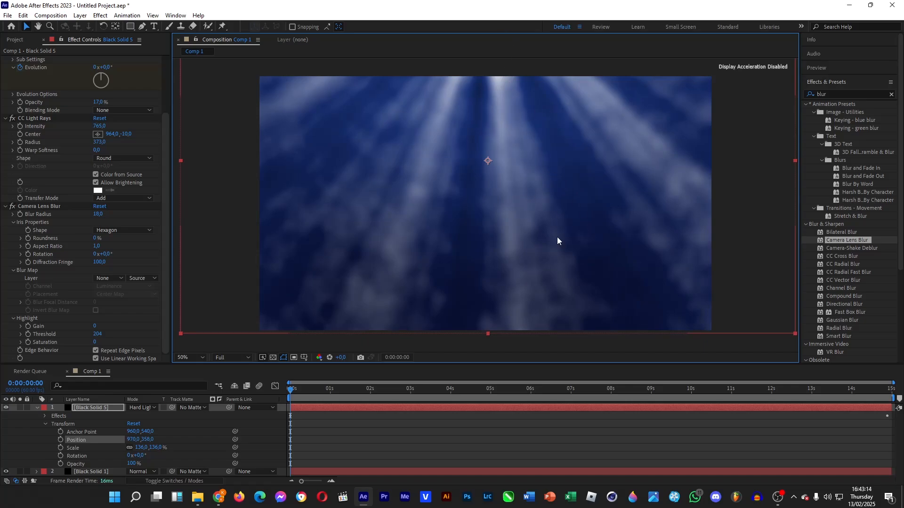
key("comma")
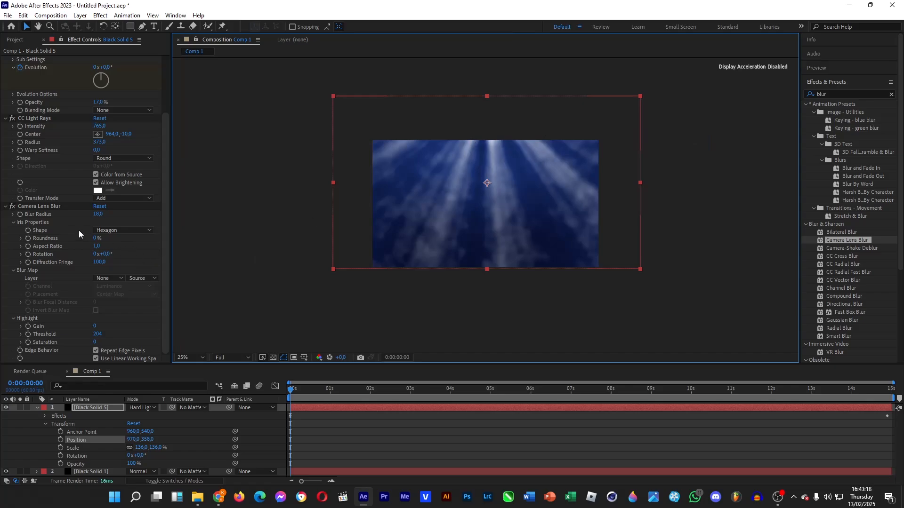
left_click_drag(99, 217, 92, 219)
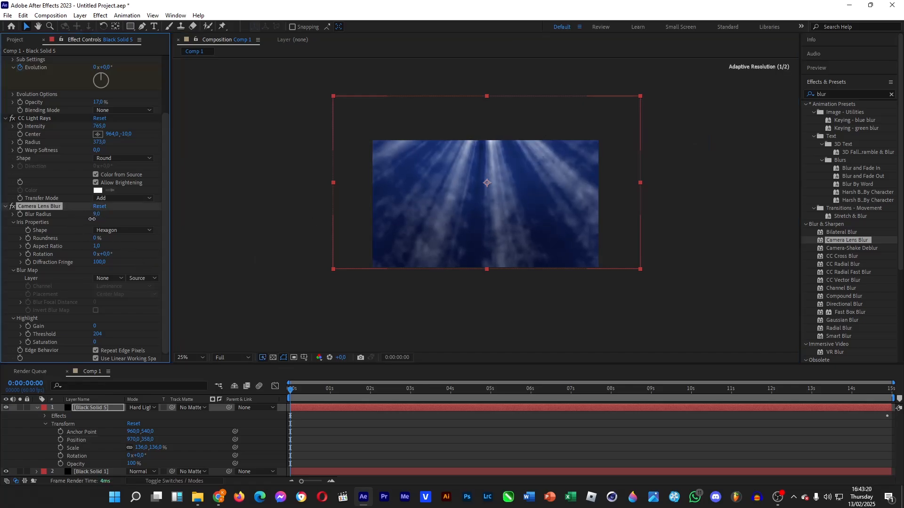
key("period")
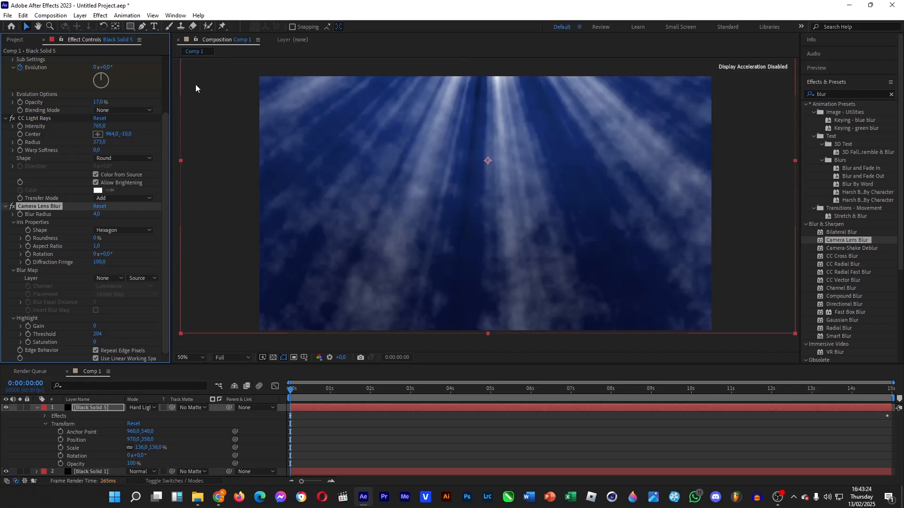
With the Pen tool, draw a U-shaped Bezier curve dipping across the lower frame.
left_click(142, 27)
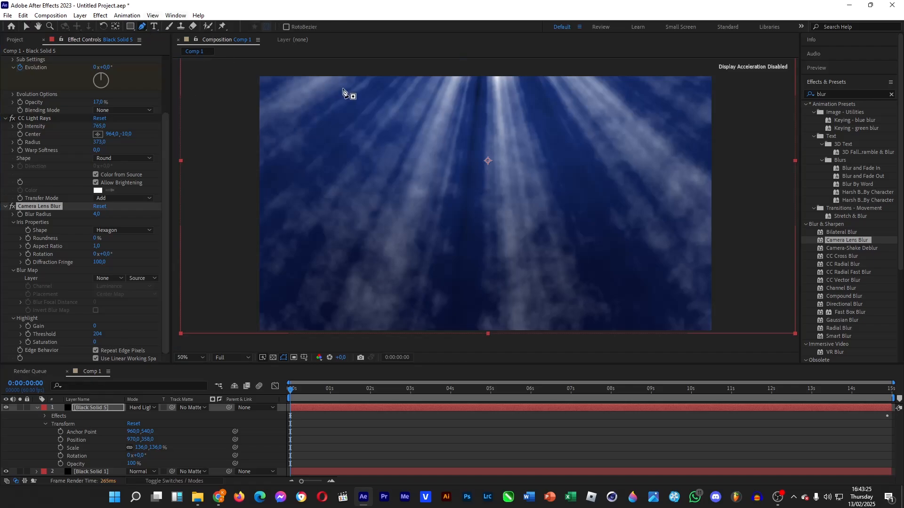
left_click(286, 71)
left_click_drag(387, 289, 532, 297)
left_click_drag(677, 107, 733, 71)
key("ctrl+z")
key("ctrl+z")
left_click_drag(488, 288, 667, 291)
left_click_drag(686, 71, 687, 64)
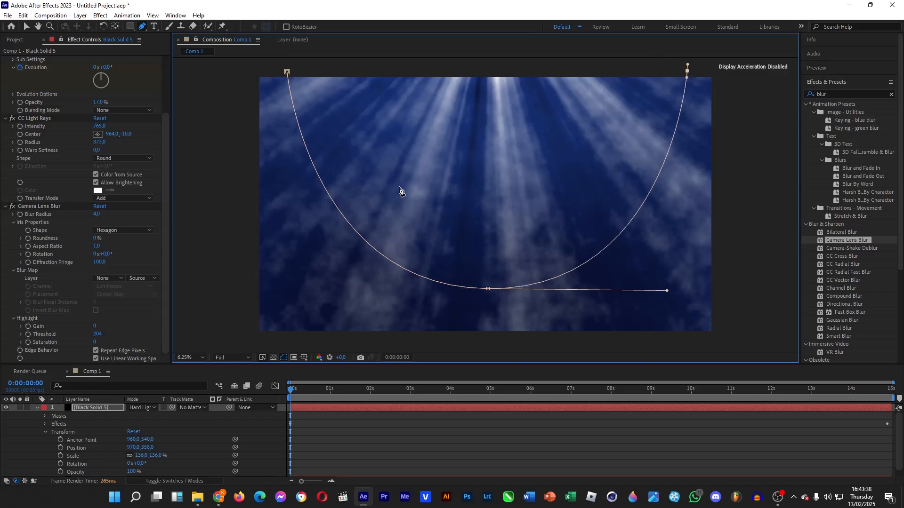
Add two top corner points to close Mask 1, then reveal its properties.
scroll(602, 222, "up", 6)
left_click(194, 359)
left_click(197, 194)
key("comma")
key("comma")
key("comma")
key("comma")
key("comma")
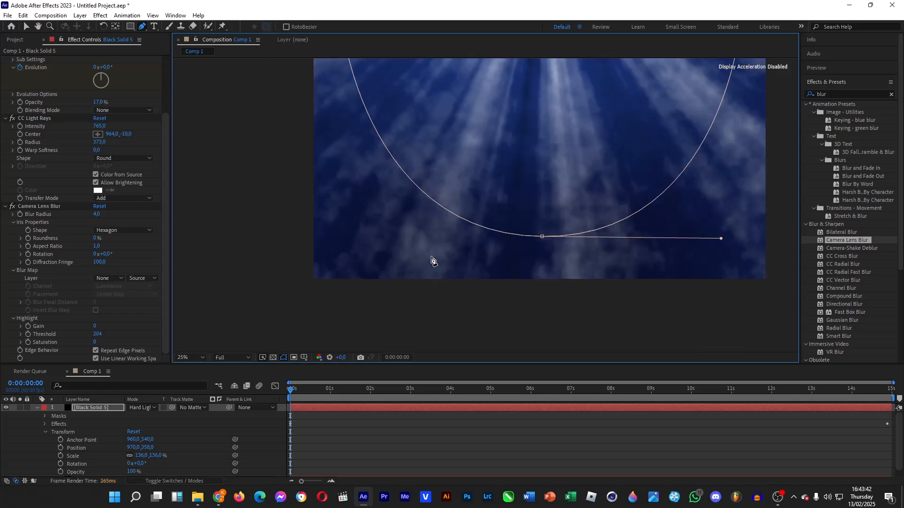
left_click(555, 99)
left_click(426, 98)
left_click(448, 158)
key("period")
key("period")
key("period")
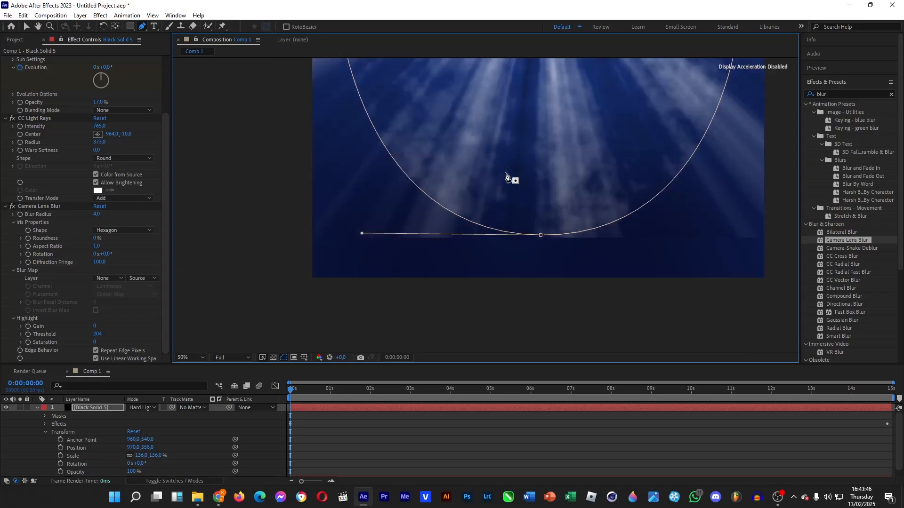
key("comma")
key("comma")
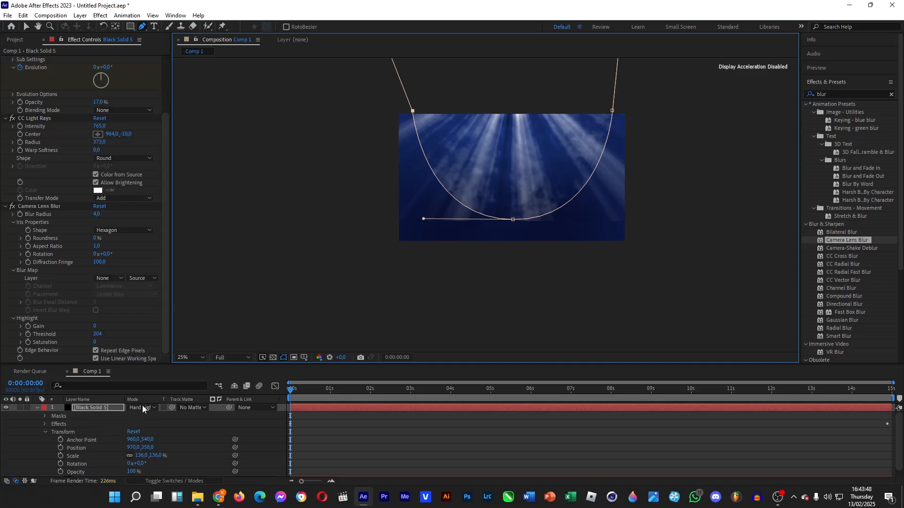
left_click(45, 416)
left_click(53, 424)
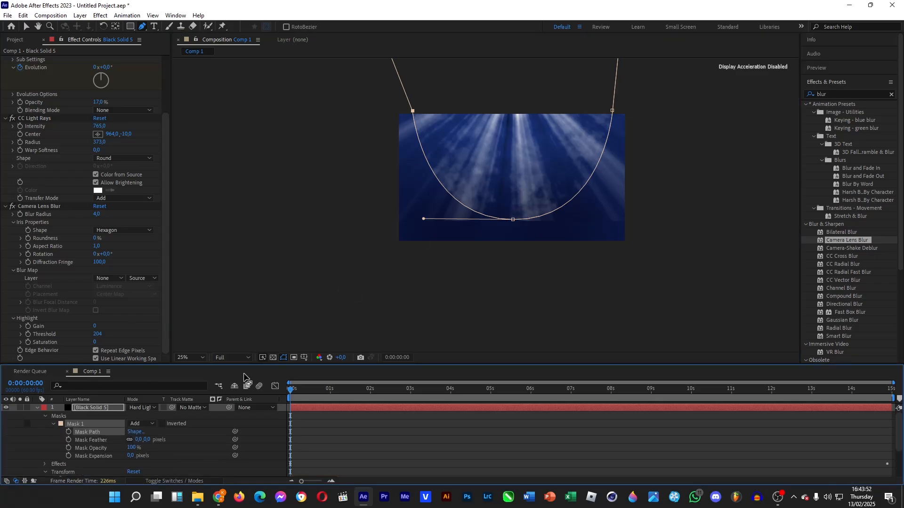
Feather Mask 1 on the light-ray solid by 186 pixels.
left_click_drag(142, 443, 187, 454)
key("period")
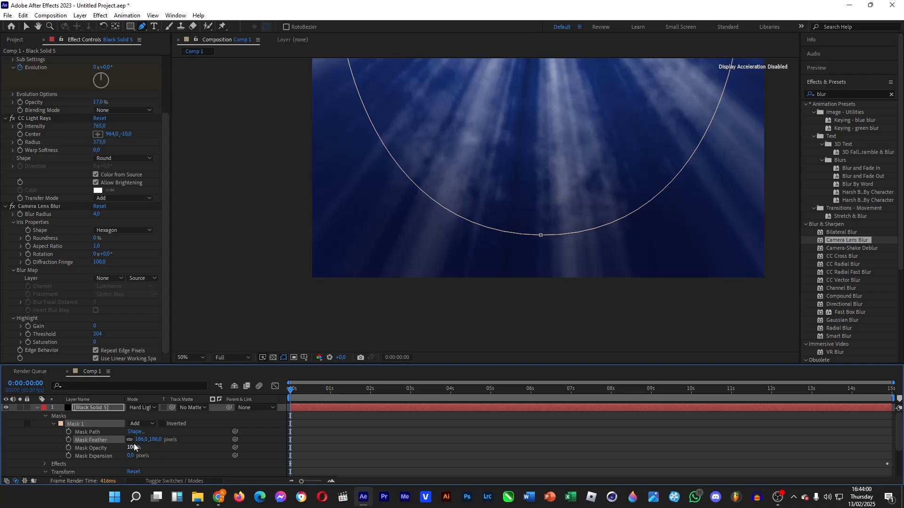
left_click(201, 451)
Lower the light-ray layer's opacity to 54%.
scroll(156, 465, "down", 3)
left_click_drag(134, 465, 112, 465)
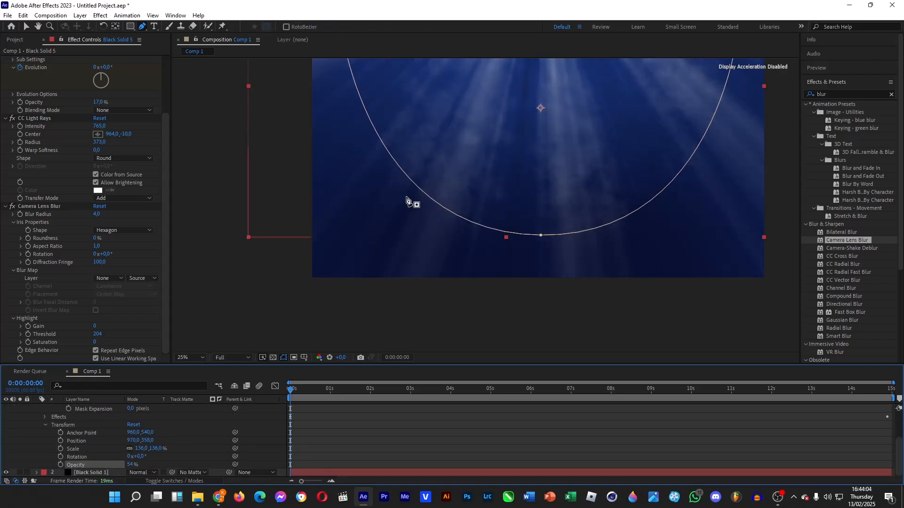
key("comma")
key("v")
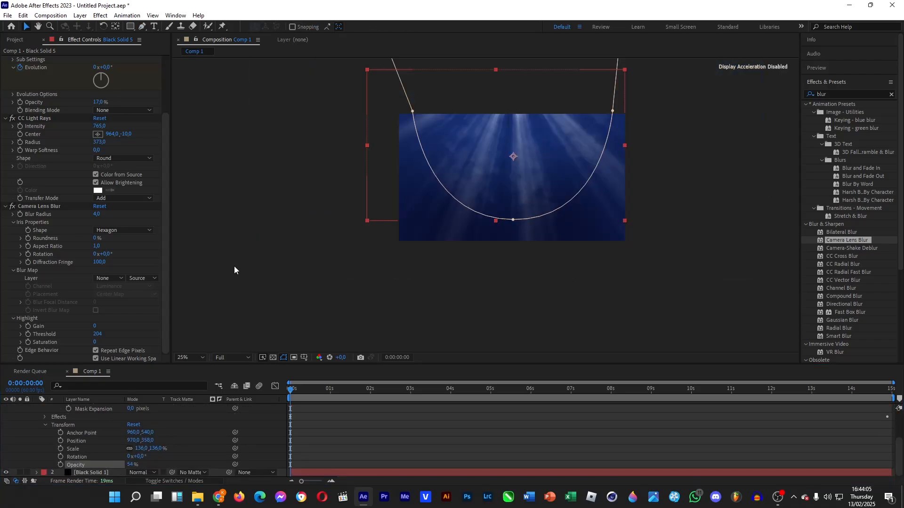
left_click(451, 442)
Preview the rays at a later frame, then return to frame 0 and collapse the layer.
left_click_drag(302, 391, 328, 411)
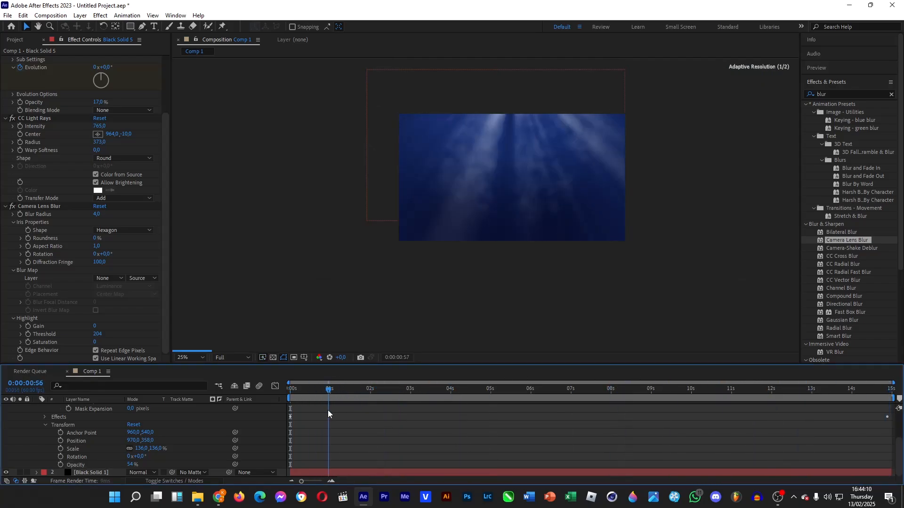
key("Home")
scroll(136, 456, "up", 3)
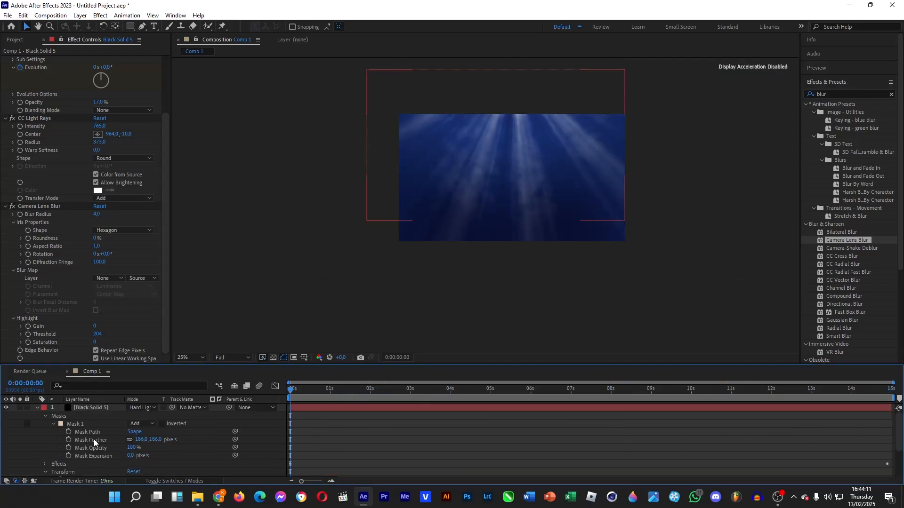
left_click(37, 408)
Add a new black solid layer (Black Solid 6) on top of the light rays.
right_click(140, 467)
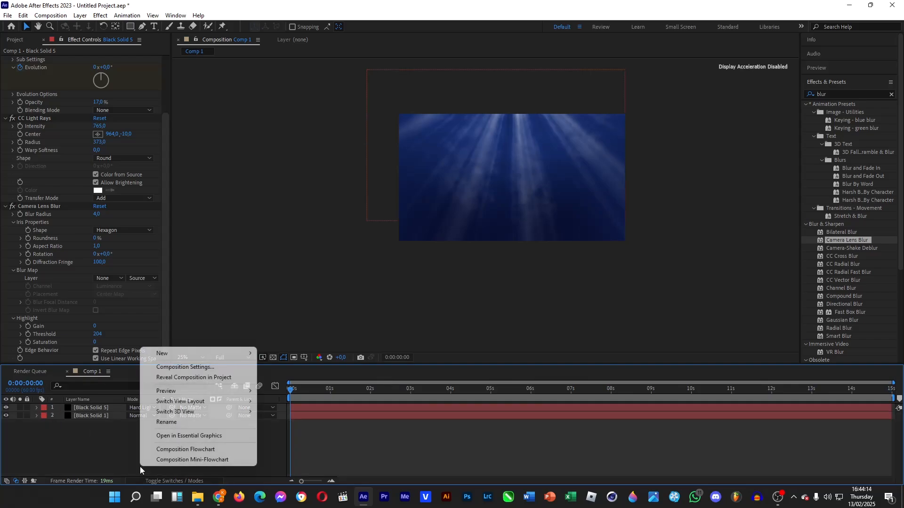
mouse_move(200, 354)
left_click(309, 378)
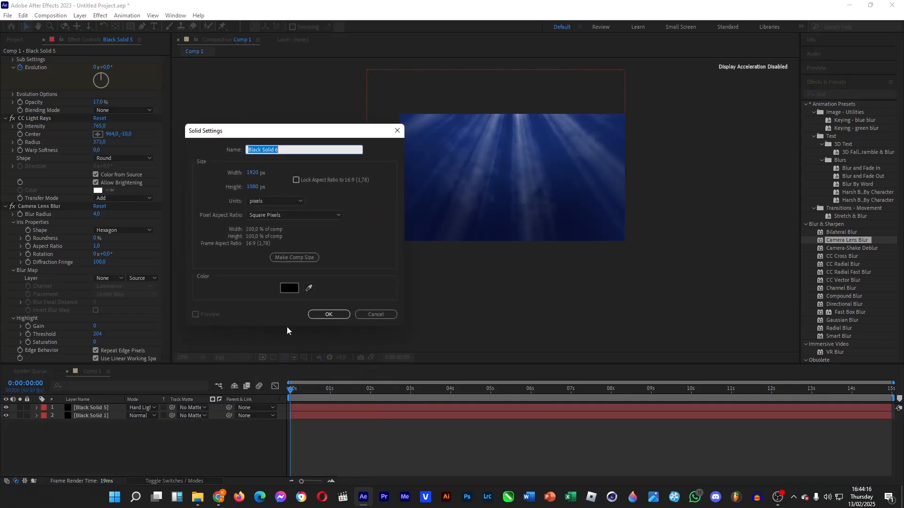
left_click(330, 314)
Search 'snow' and apply CC Snowfall to Black Solid 6.
left_click(828, 94)
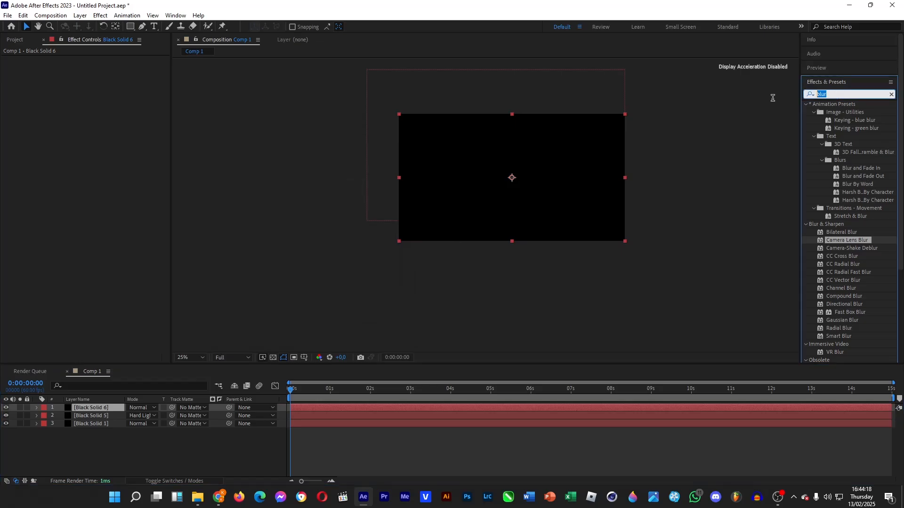
type("snow")
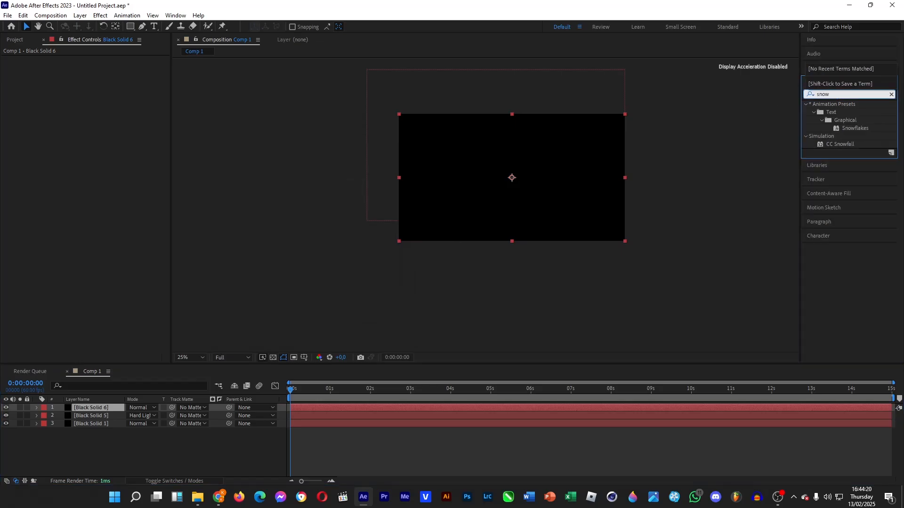
left_click_drag(840, 145, 98, 409)
key("period")
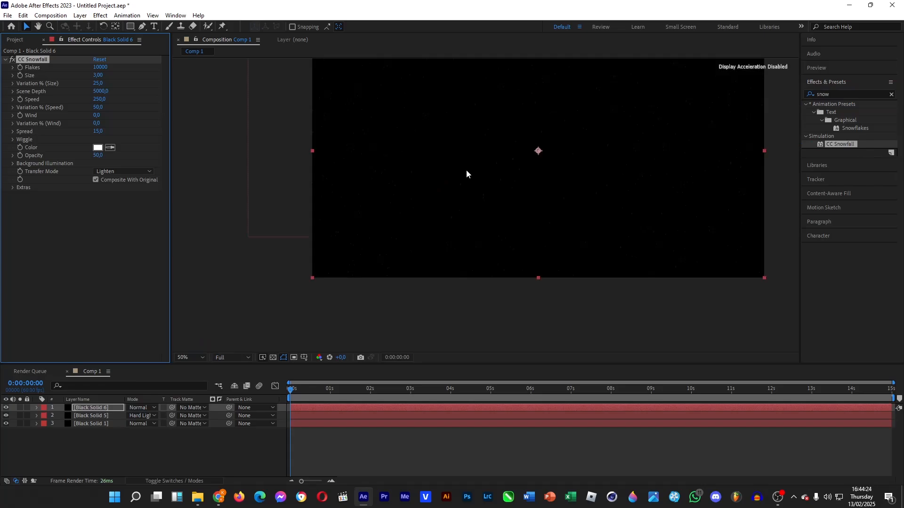
Set CC Snowfall Size to 10,78 and Flakes to 6700, with the viewer zoomed to 50%.
key("comma")
key("comma")
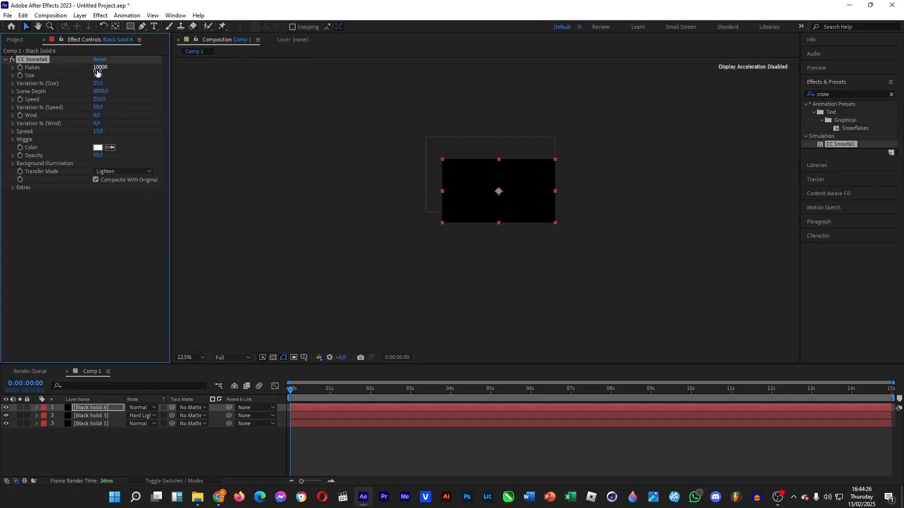
left_click_drag(97, 76, 443, 83)
key("period")
key("period")
key("comma")
left_click(37, 25)
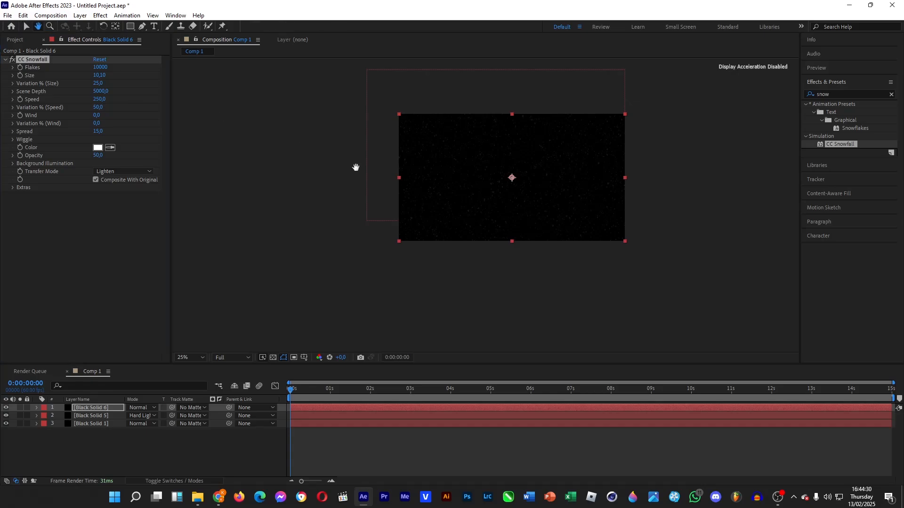
left_click_drag(355, 168, 305, 260)
left_click(24, 27)
left_click_drag(103, 78, 137, 79)
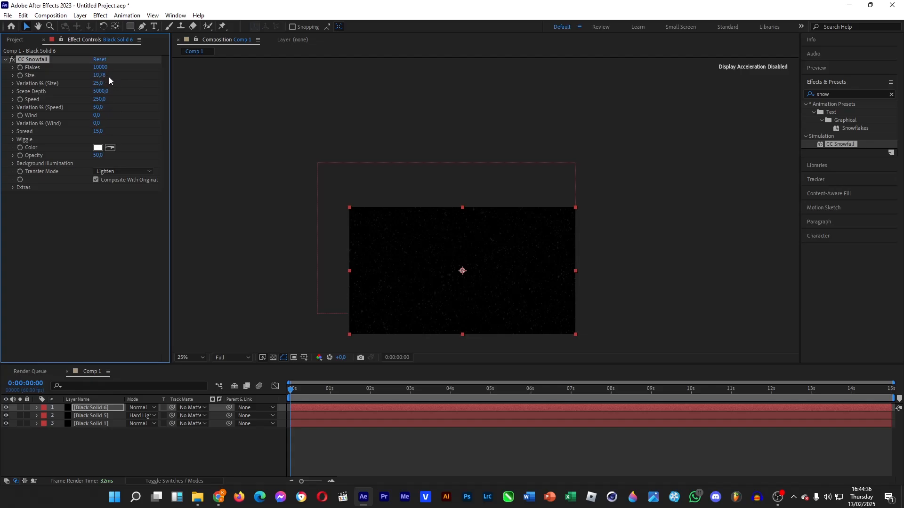
left_click_drag(103, 71, 52, 76)
key("period")
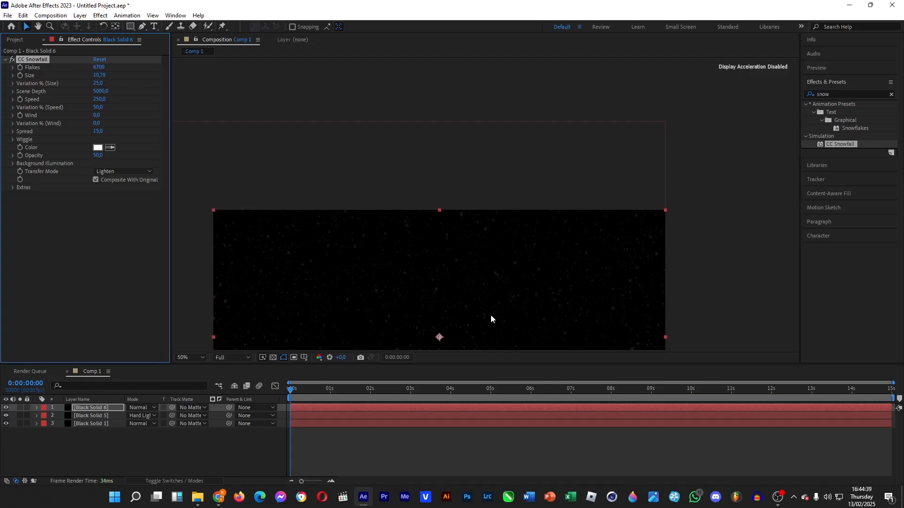
right_click(109, 407)
Set Black Solid 6's blending mode to Screen.
mouse_move(190, 241)
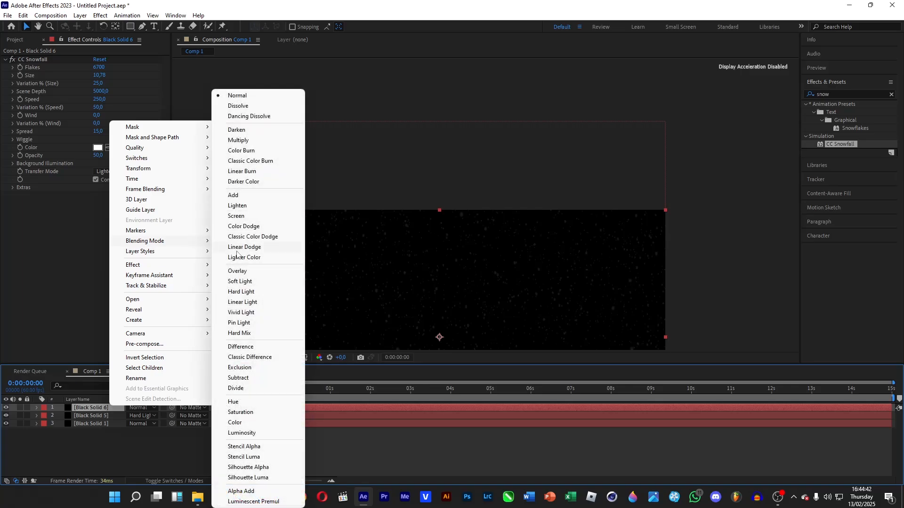
left_click(242, 214)
left_click(37, 28)
left_click_drag(484, 238, 517, 187)
left_click(25, 26)
Cut the CC Snowfall flake count to 500 and preview later frames.
left_click_drag(99, 68, 2, 101)
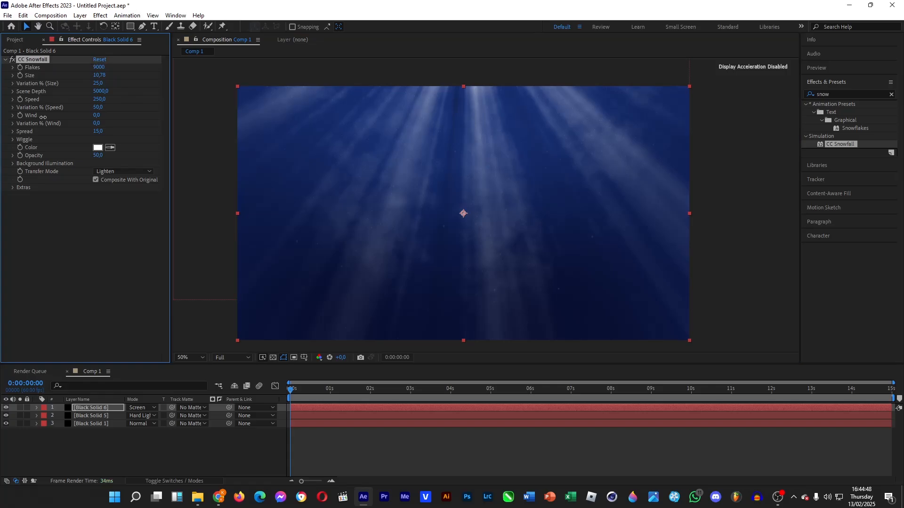
left_click_drag(96, 81, 58, 72)
left_click_drag(295, 393, 604, 394)
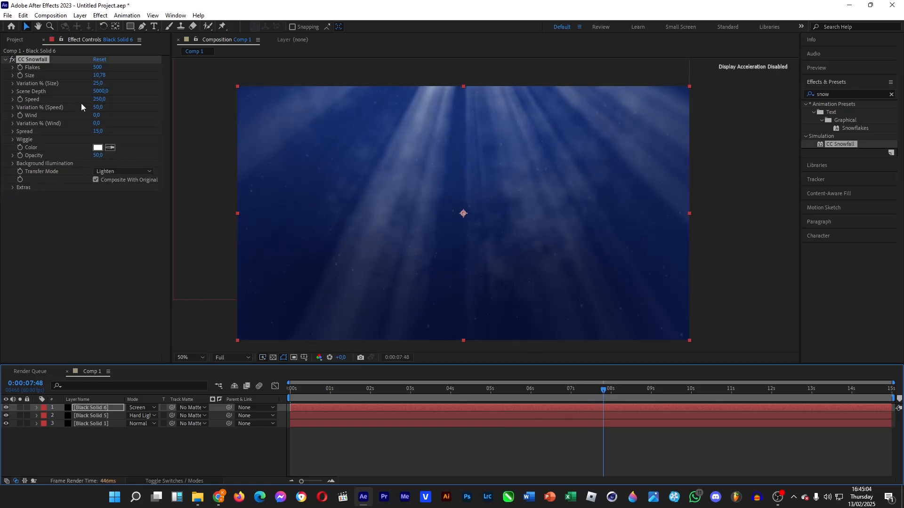
Reduce CC Snowfall's size Variation % to 15.
left_click_drag(99, 84, 94, 85)
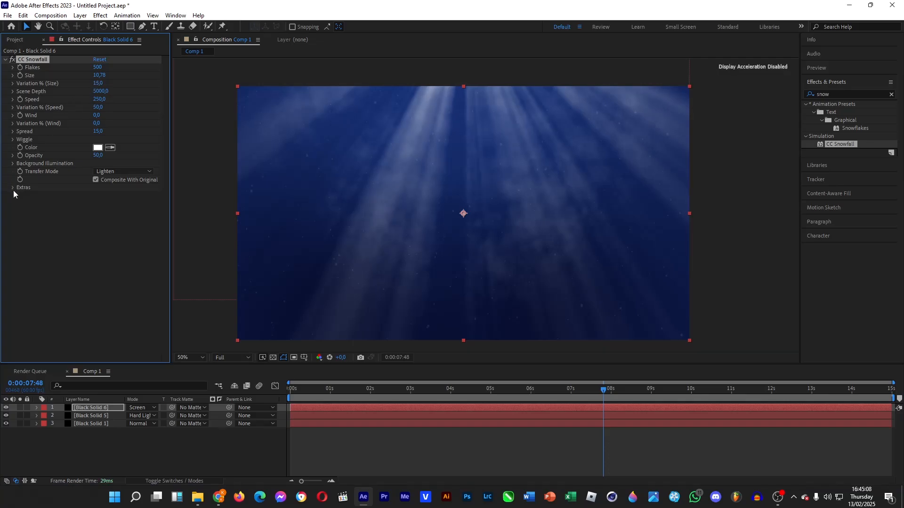
left_click(13, 164)
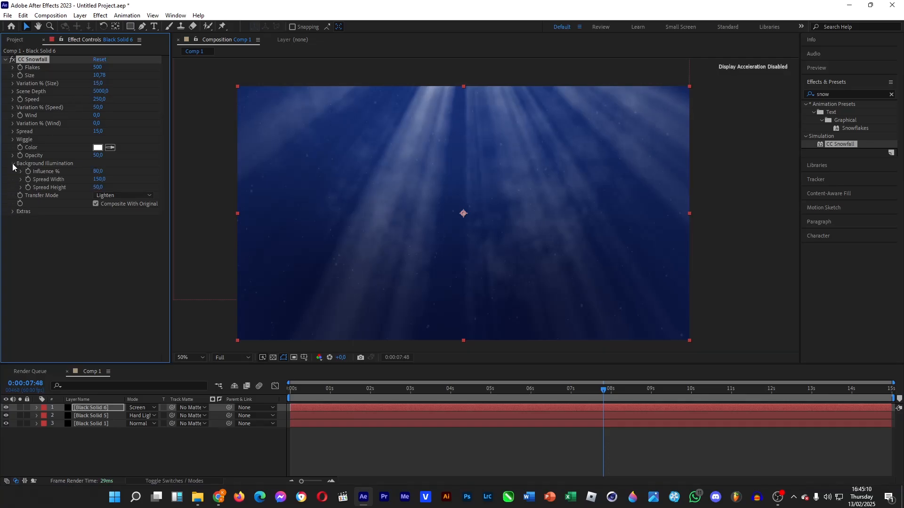
left_click(13, 164)
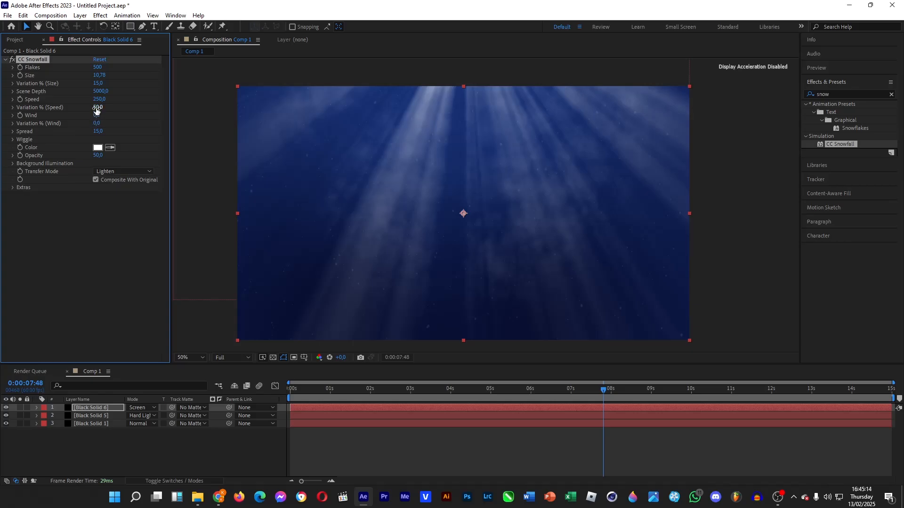
Slow the CC Snowfall speed from 250 down to 43, previewing along the way.
left_click_drag(75, 101, 2, 115)
key("ctrl+z")
left_click_drag(99, 99, 83, 101)
left_click_drag(291, 393, 406, 395)
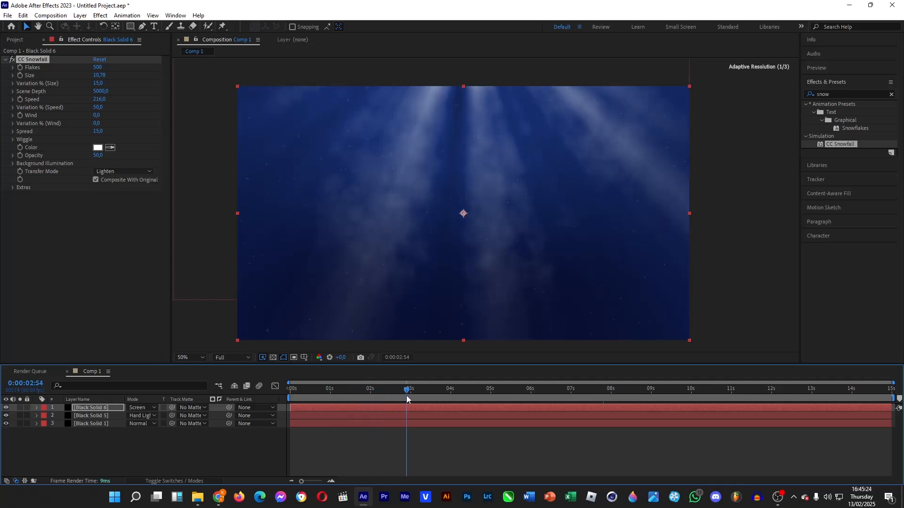
left_click_drag(99, 99, 28, 111)
left_click_drag(442, 394, 892, 399)
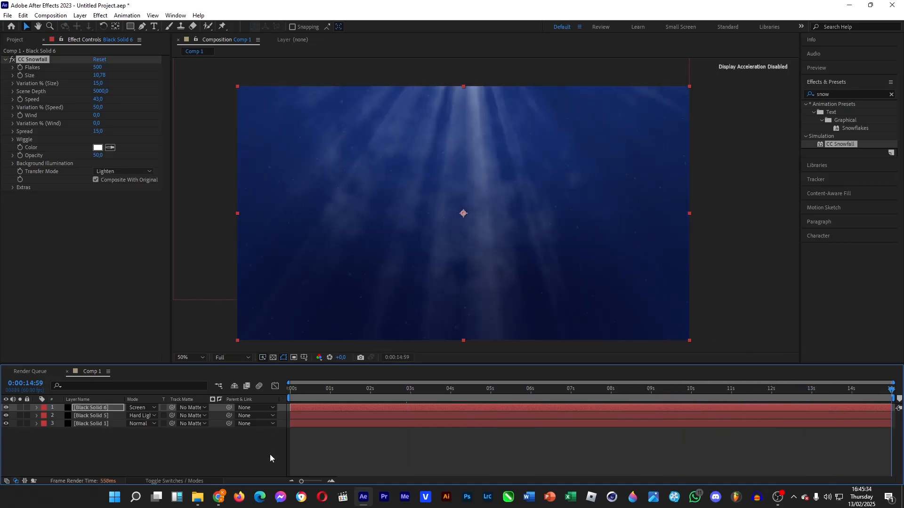
left_click(223, 455)
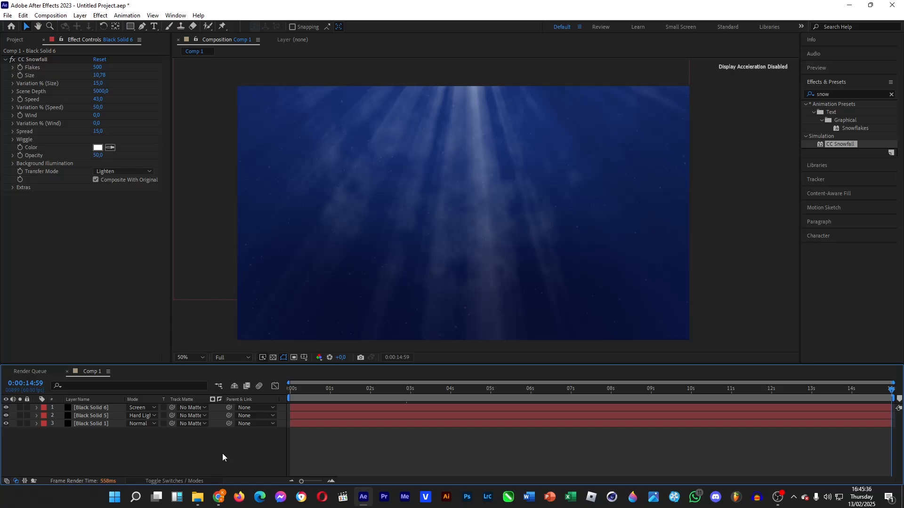
Create a text layer reading 'tongtips' in the composition.
left_click(153, 27)
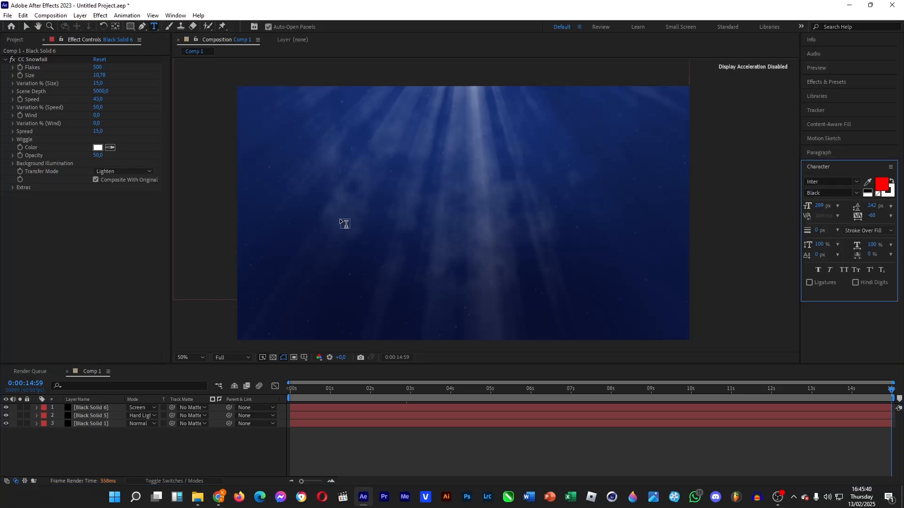
left_click(389, 219)
type("T")
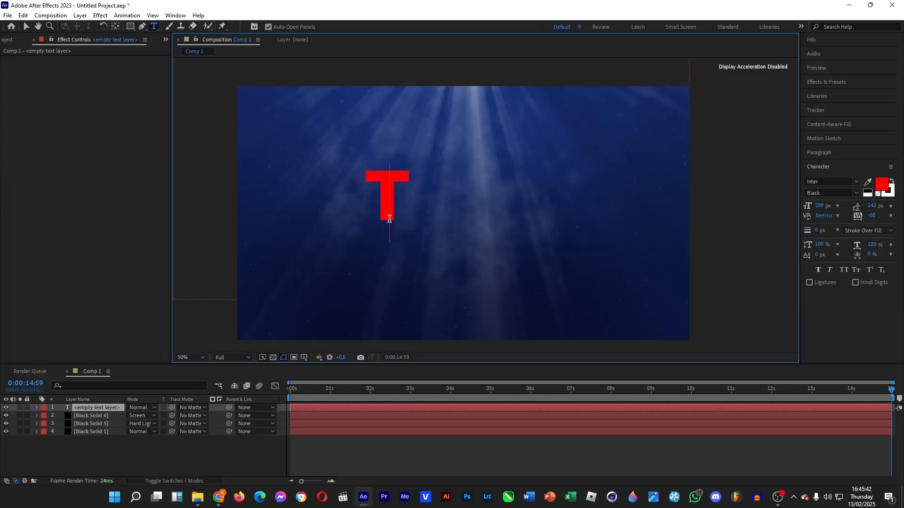
key("BackSpace")
type("tongtips")
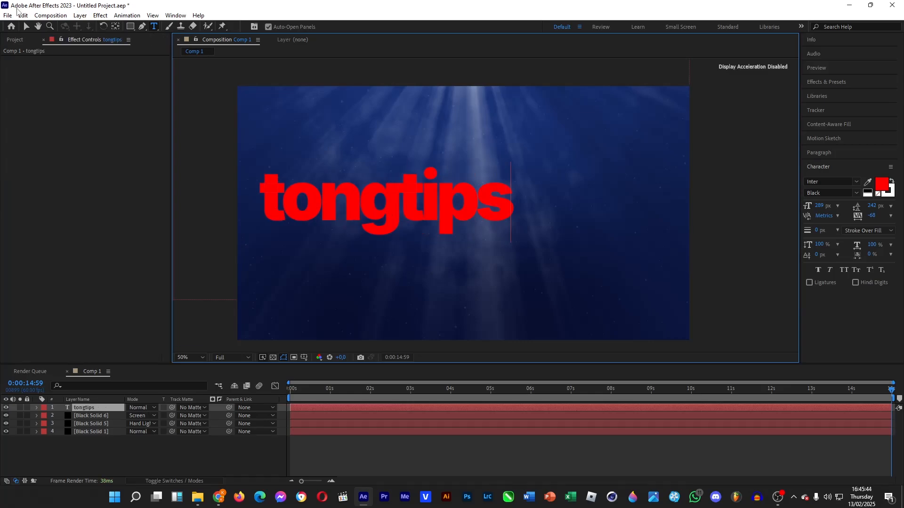
left_click(27, 26)
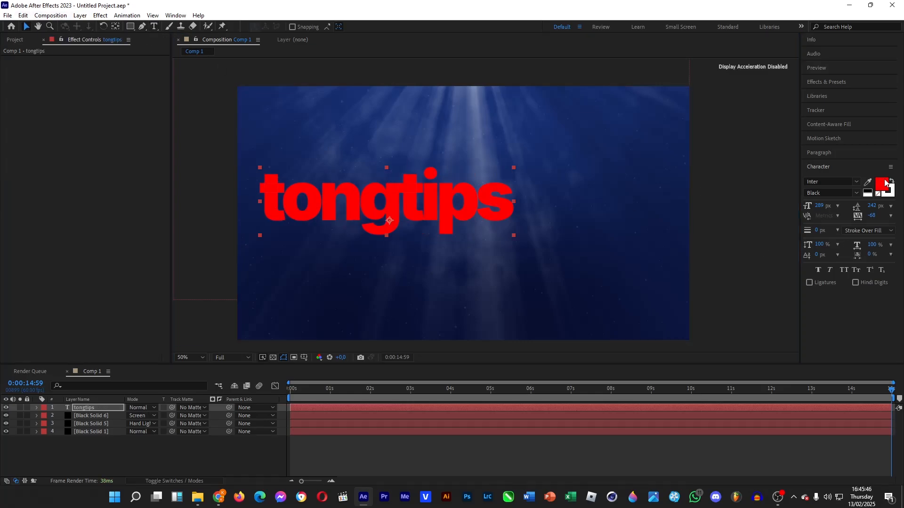
Change the title's fill colour from red to light blue #42A2D9.
left_click(884, 183)
left_click_drag(658, 244, 546, 255)
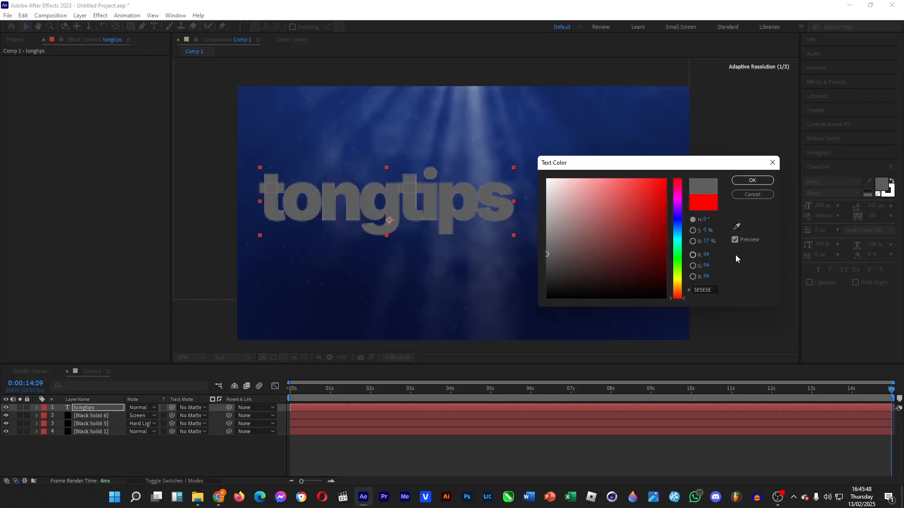
left_click(677, 237)
left_click_drag(632, 243, 648, 209)
mouse_move(678, 236)
left_mouse_down()
mouse_move(679, 248)
mouse_move(679, 235)
left_mouse_up()
left_click_drag(623, 193, 631, 197)
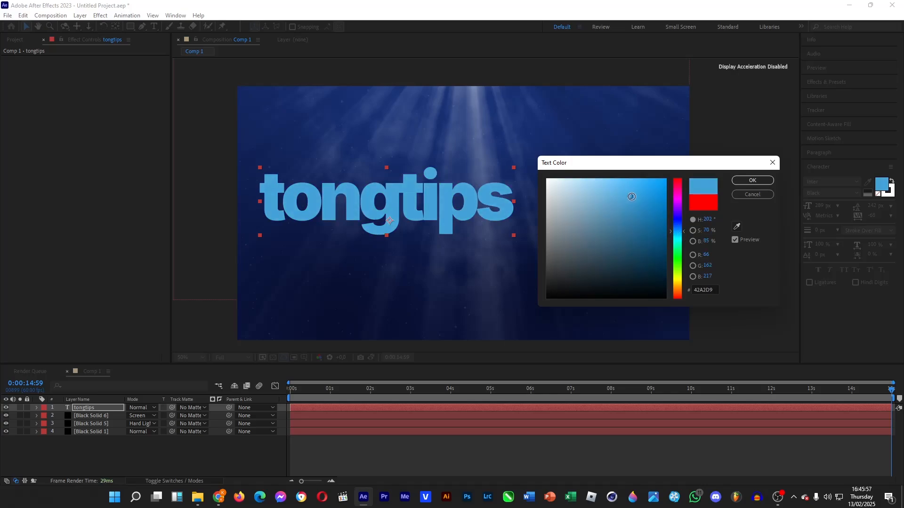
left_click(752, 181)
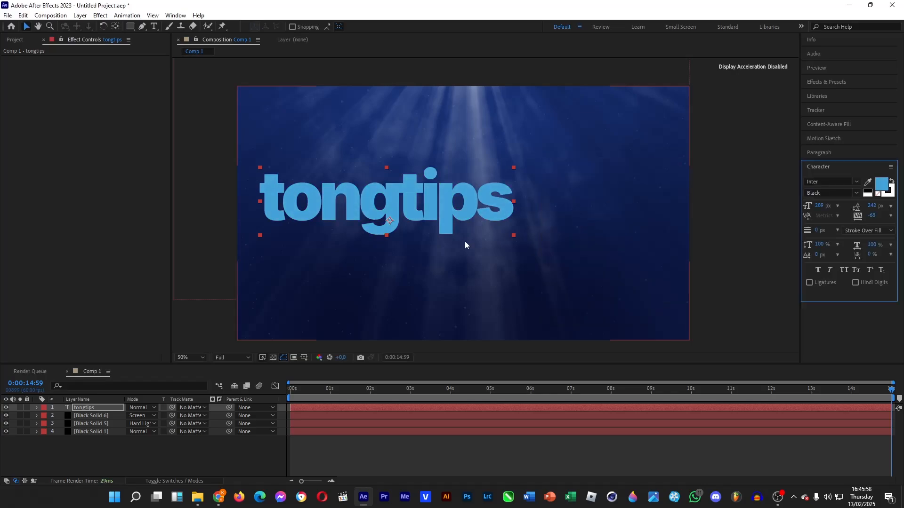
Search 'camer' and apply Camera Lens Blur to the tongtips title.
left_click(818, 82)
left_click(833, 93)
type("snow")
double_click(833, 94)
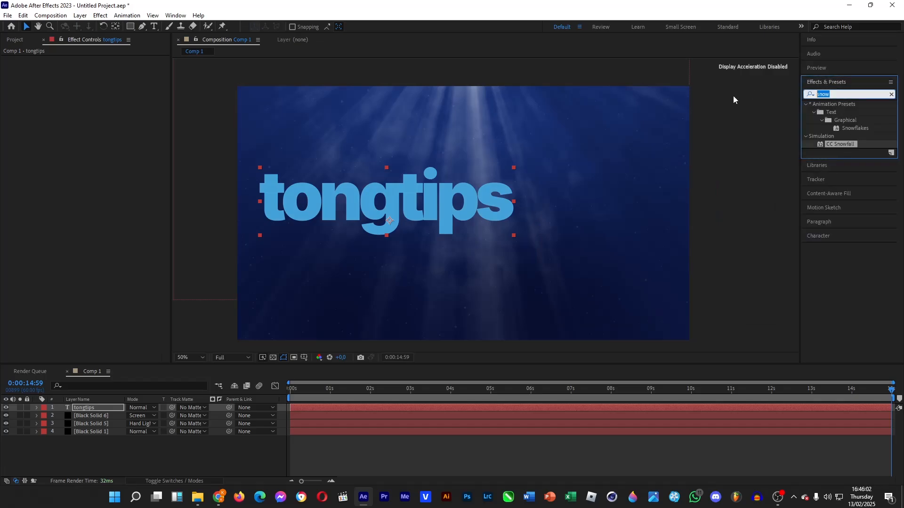
type("camer")
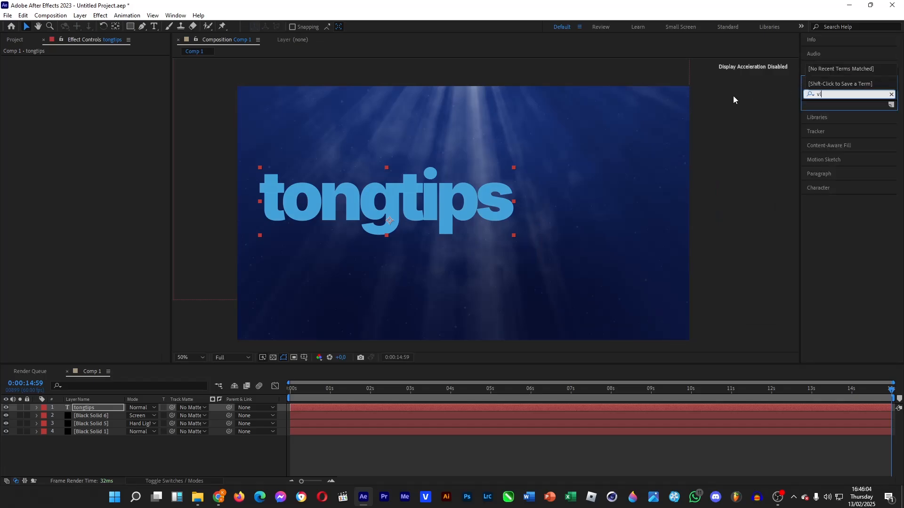
left_click_drag(843, 144, 70, 408)
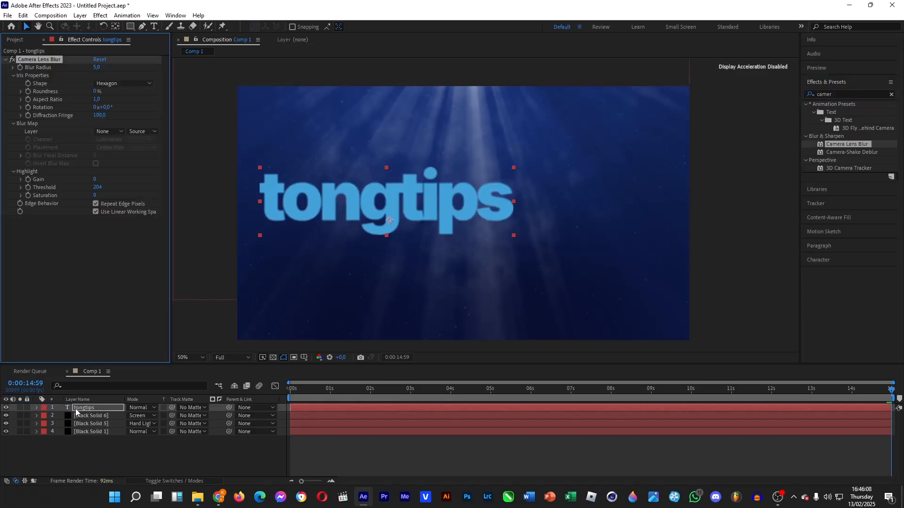
Center the title's anchor point and center the layer in view.
right_click(94, 408)
mouse_move(164, 175)
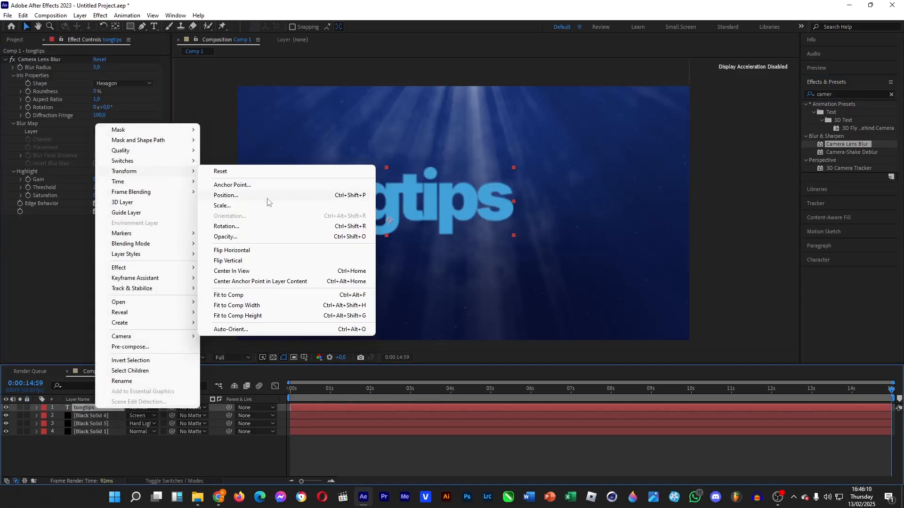
left_click(261, 281)
right_click(78, 408)
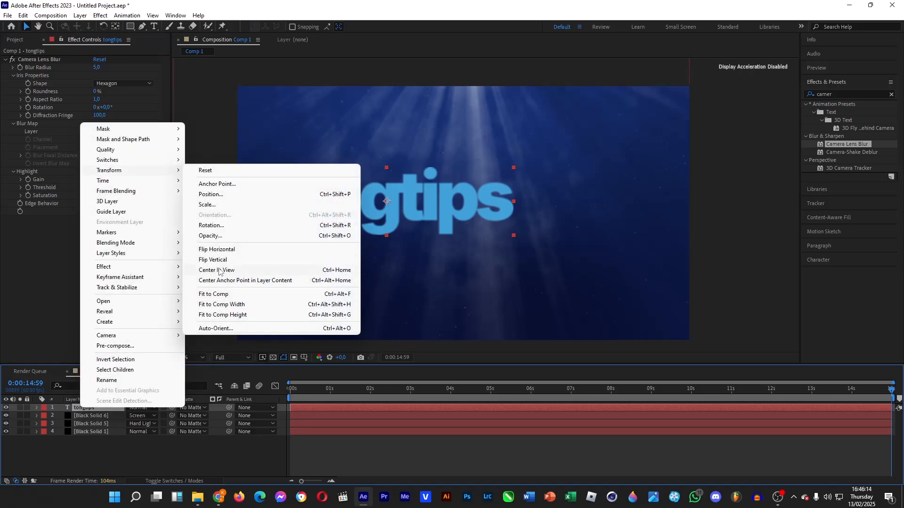
left_click(219, 271)
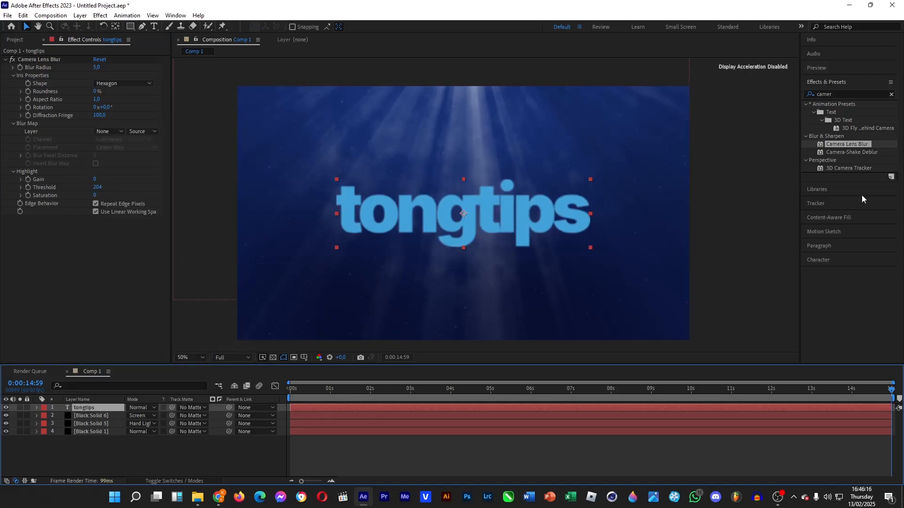
Change the tongtips fill colour to the brighter sky blue #47C6FB.
left_click(826, 262)
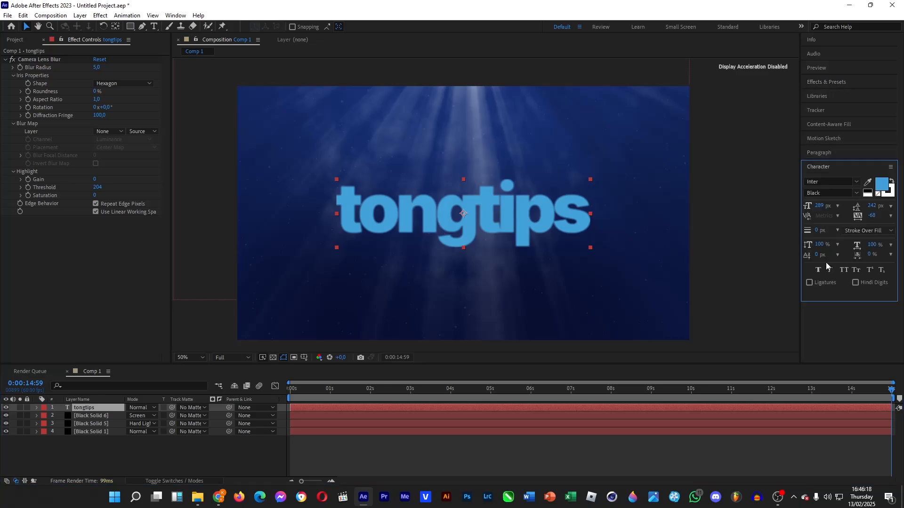
left_click(878, 187)
left_click_drag(685, 233, 678, 235)
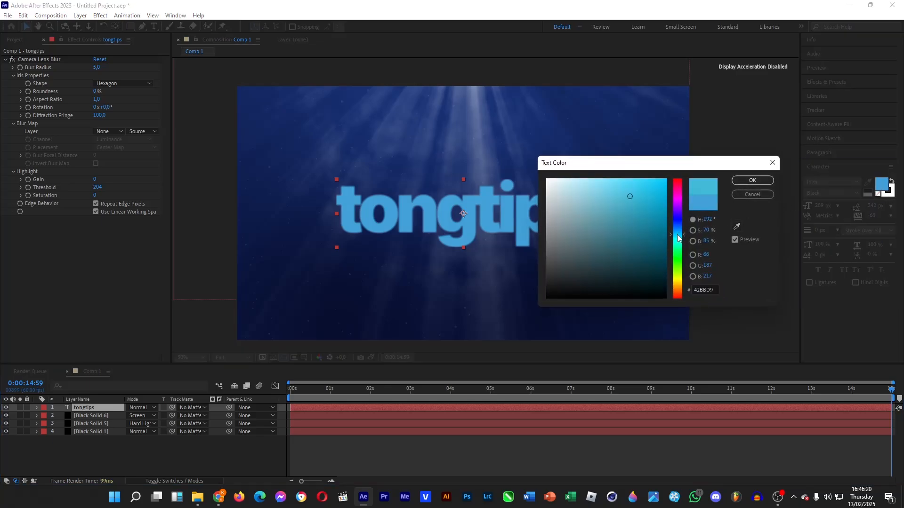
mouse_move(638, 193)
left_mouse_down()
mouse_move(677, 189)
mouse_move(645, 175)
mouse_move(610, 176)
left_mouse_up()
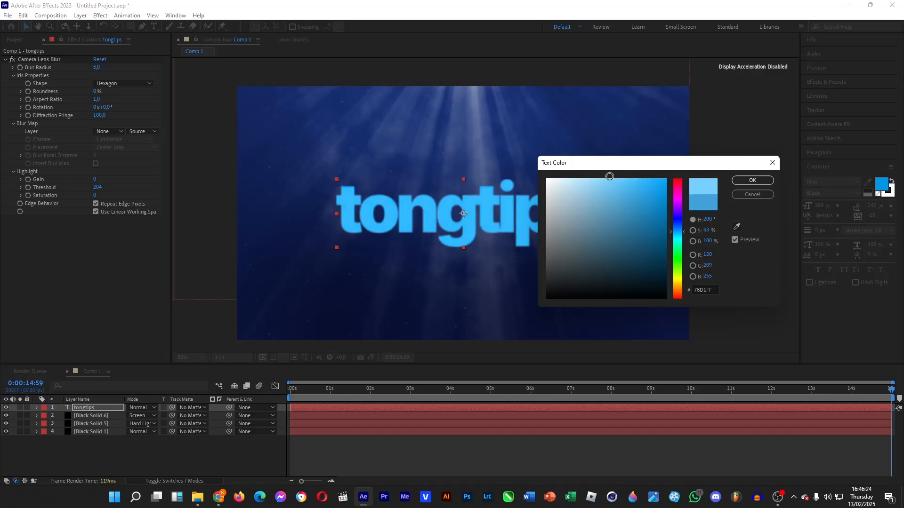
left_click(678, 235)
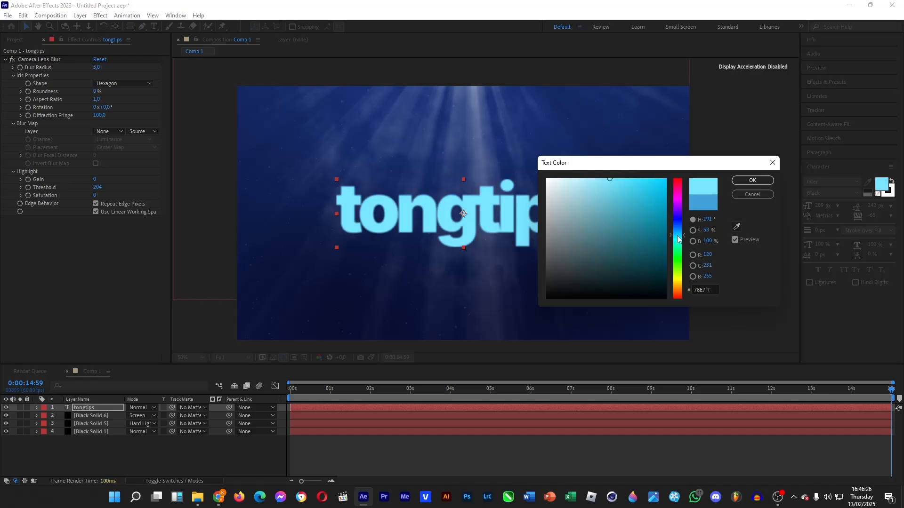
mouse_move(626, 202)
left_mouse_down()
mouse_move(641, 188)
mouse_move(632, 181)
left_mouse_up()
left_click_drag(681, 231, 681, 230)
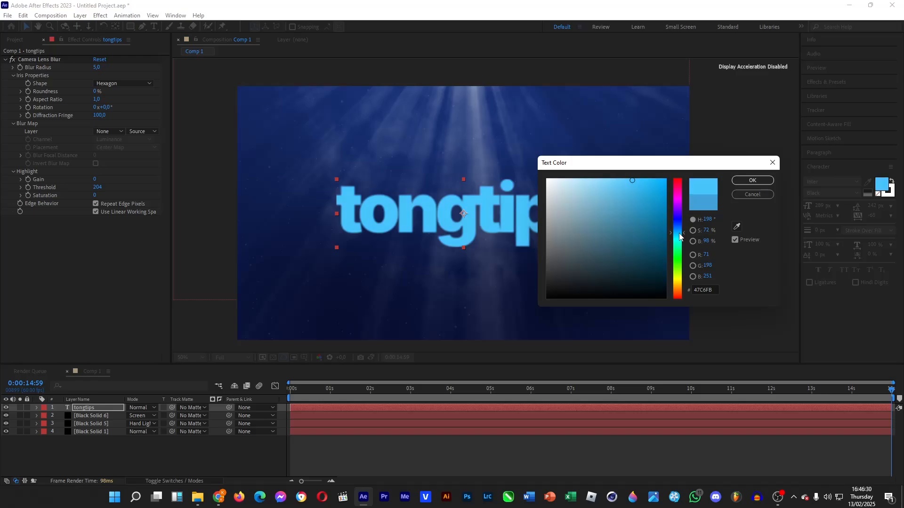
left_click(752, 181)
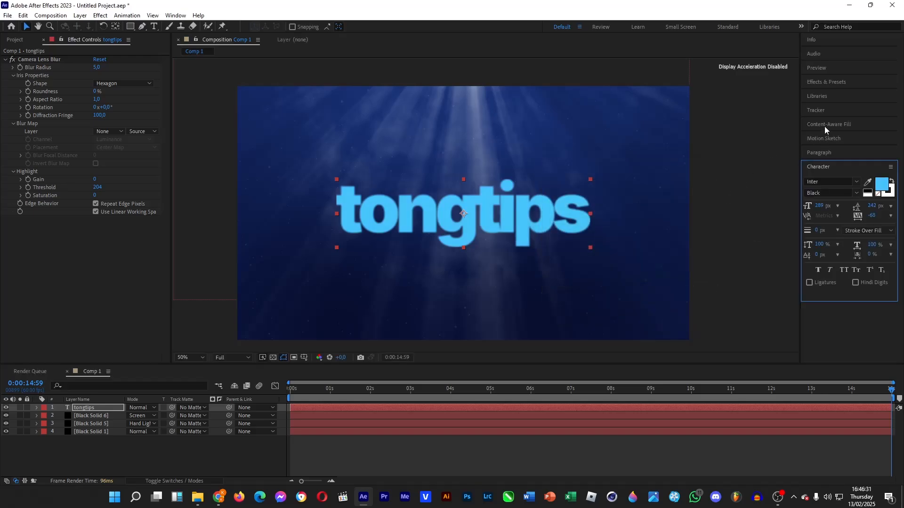
Apply CC Glass to the tongtips title and move it above Camera Lens Blur.
left_click(840, 88)
type("glass")
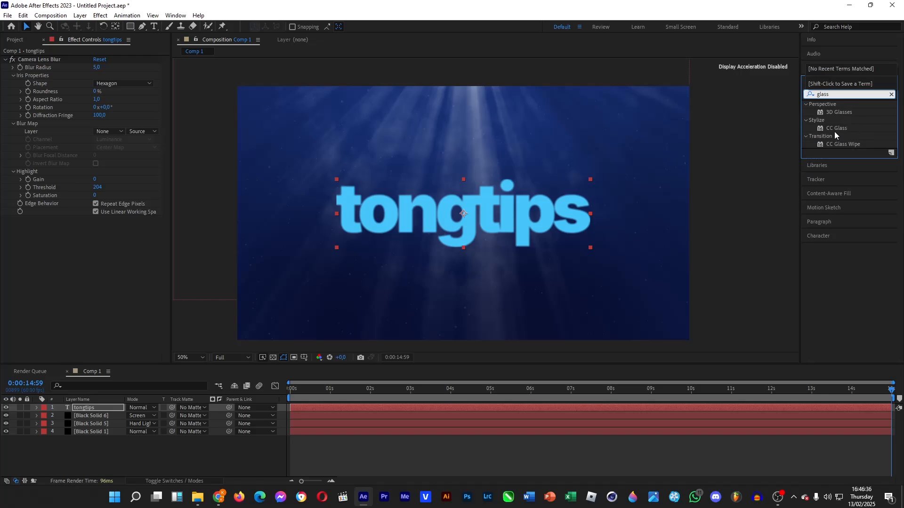
left_click_drag(836, 128, 87, 405)
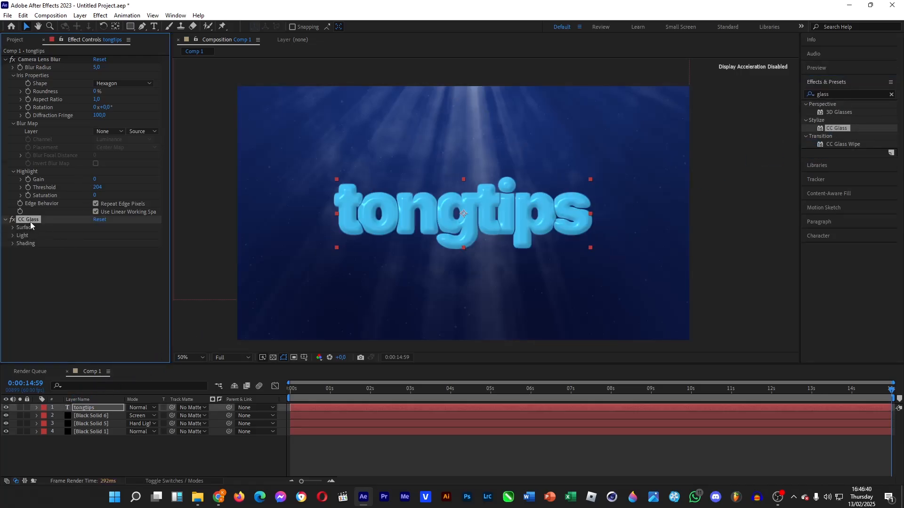
left_click_drag(34, 220, 40, 62)
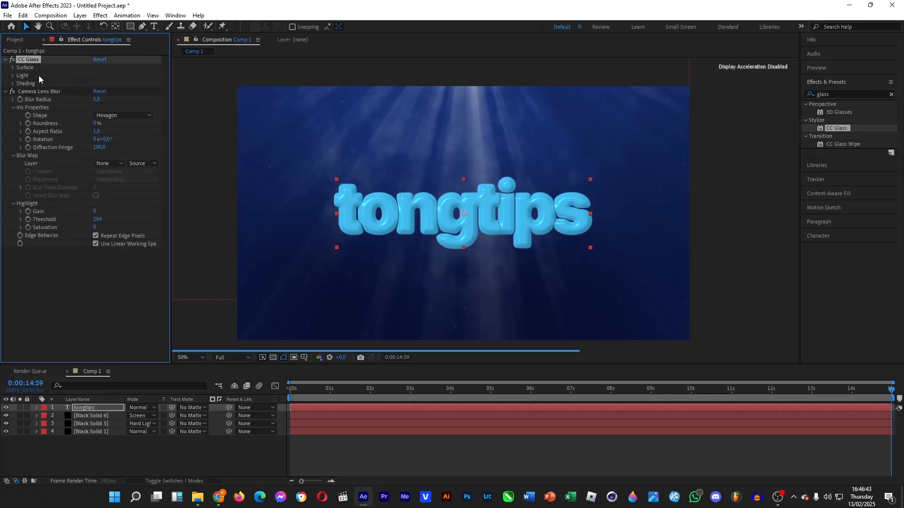
Tune CC Glass surface and set Light Direction to 29°, checking first and last frames.
left_click(12, 68)
left_click_drag(97, 92, 78, 108)
key("ctrl+z")
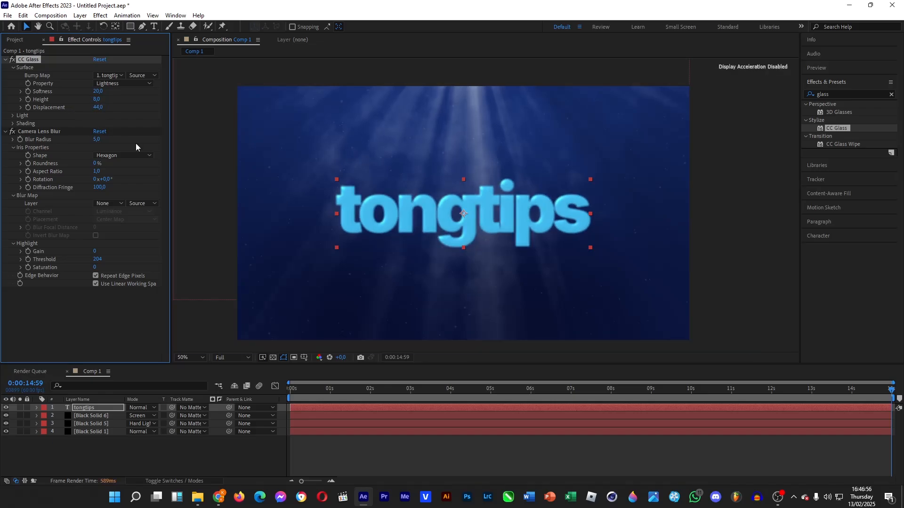
left_click(12, 117)
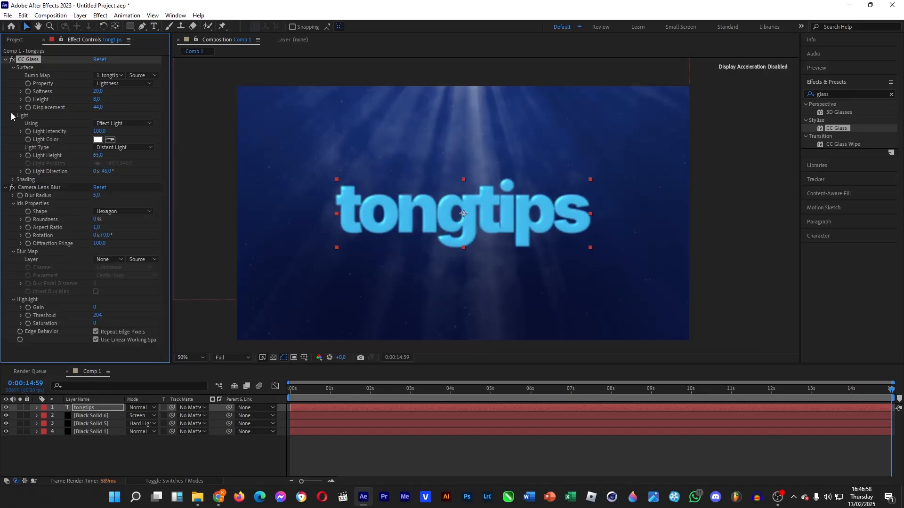
mouse_move(104, 172)
left_mouse_down()
mouse_move(132, 173)
mouse_move(78, 178)
mouse_move(121, 180)
left_mouse_up()
left_click_drag(309, 393, 281, 398)
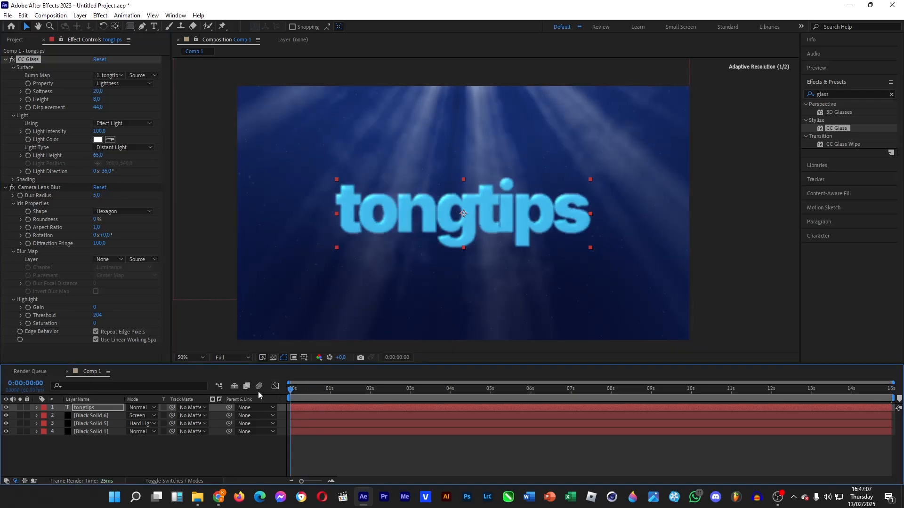
left_click(28, 172)
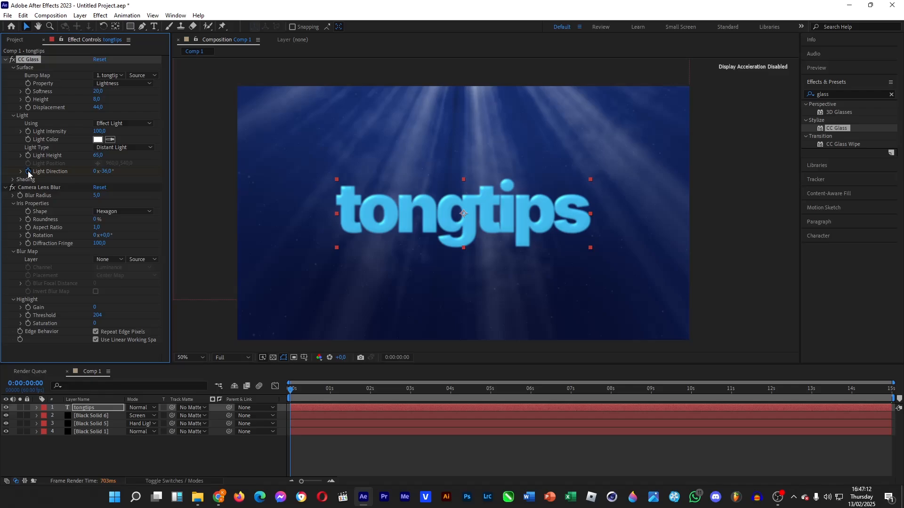
left_click(866, 398)
key("End")
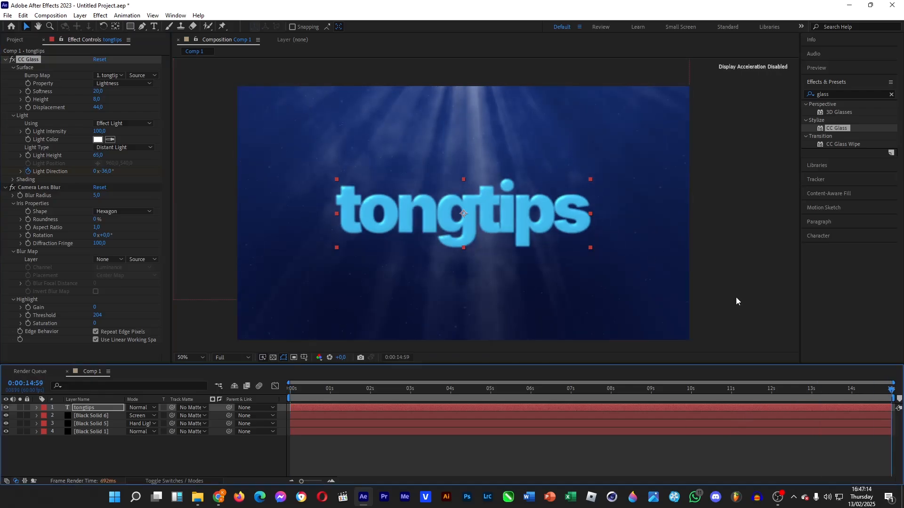
left_click_drag(106, 171, 148, 173)
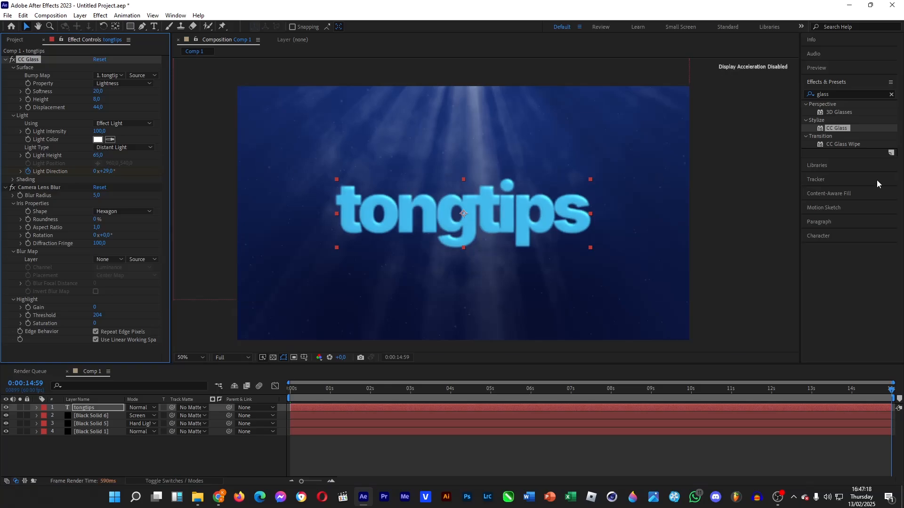
double_click(825, 94)
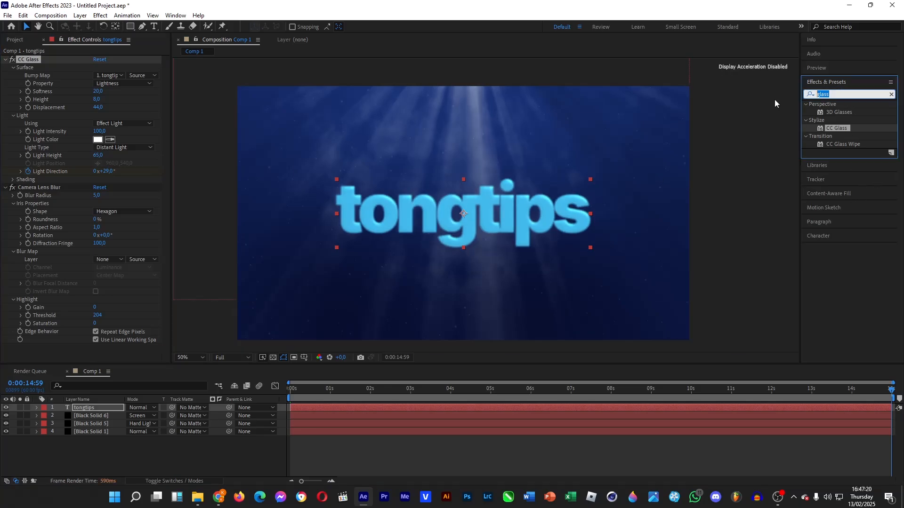
Search 'turbu' and apply Turbulent Displace at Amount 31 to the tongtips layer.
type("turbu")
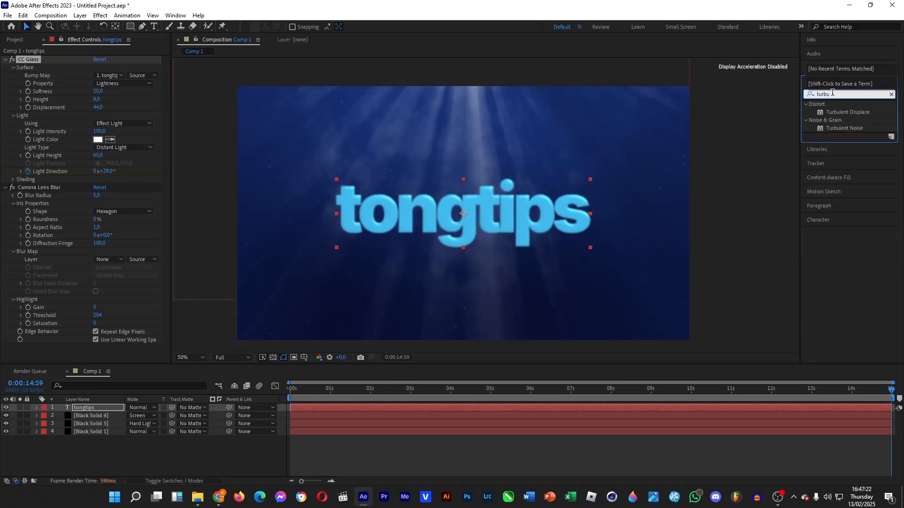
left_click_drag(840, 113, 78, 407)
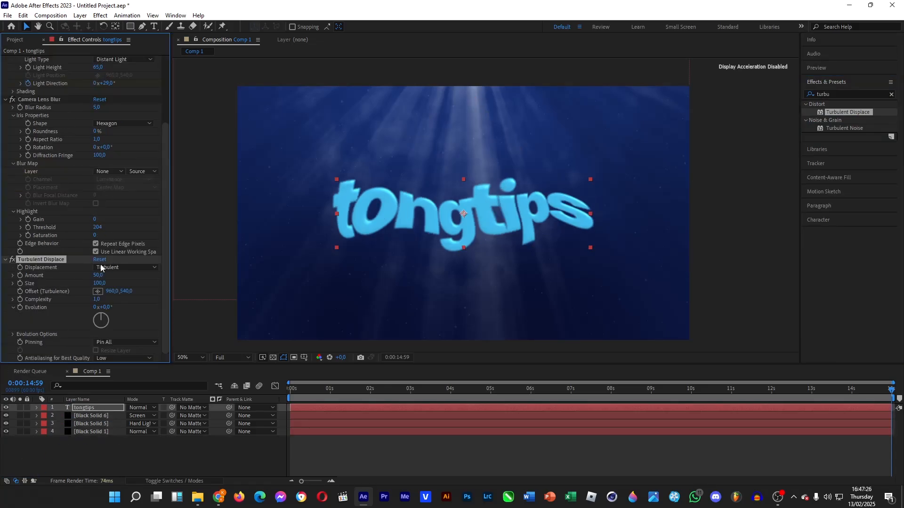
right_click(90, 408)
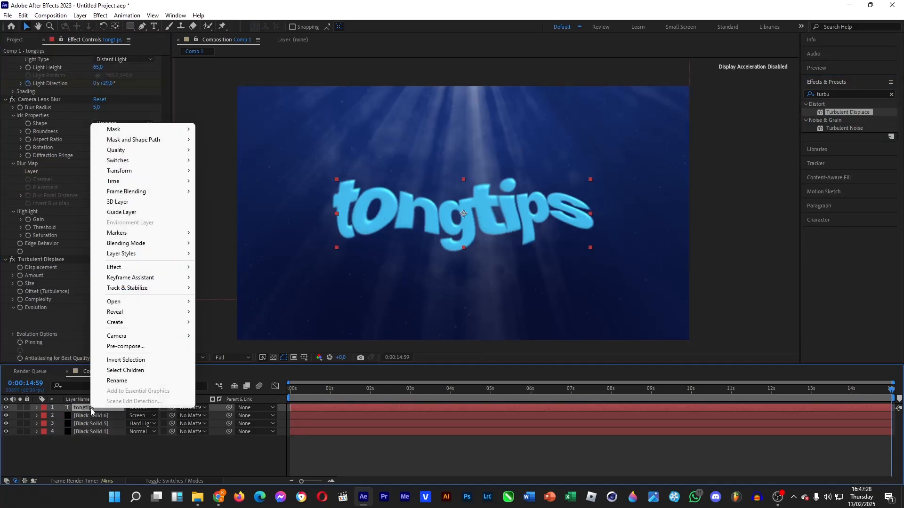
left_click(80, 468)
left_click(141, 409)
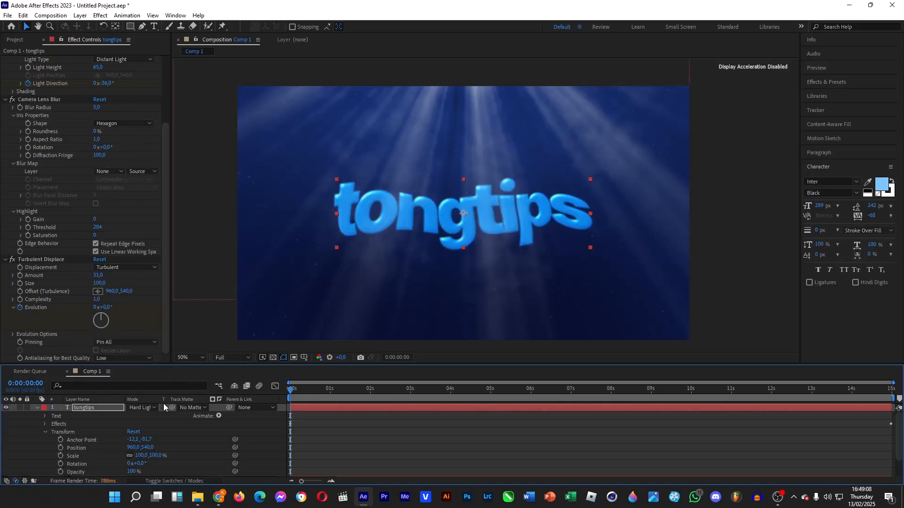
Set the title's blend mode to Linear Light and drop its opacity to 0%.
left_click(151, 409)
left_click(177, 284)
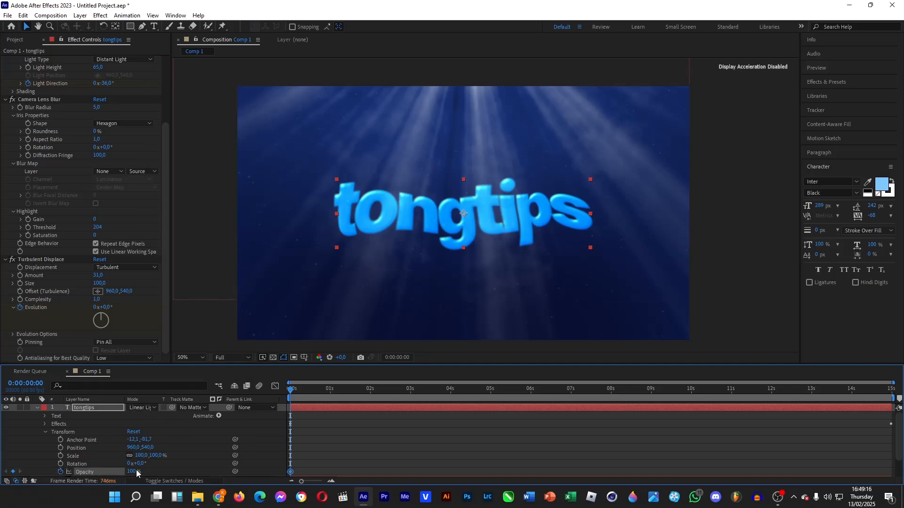
left_click_drag(137, 473, 58, 472)
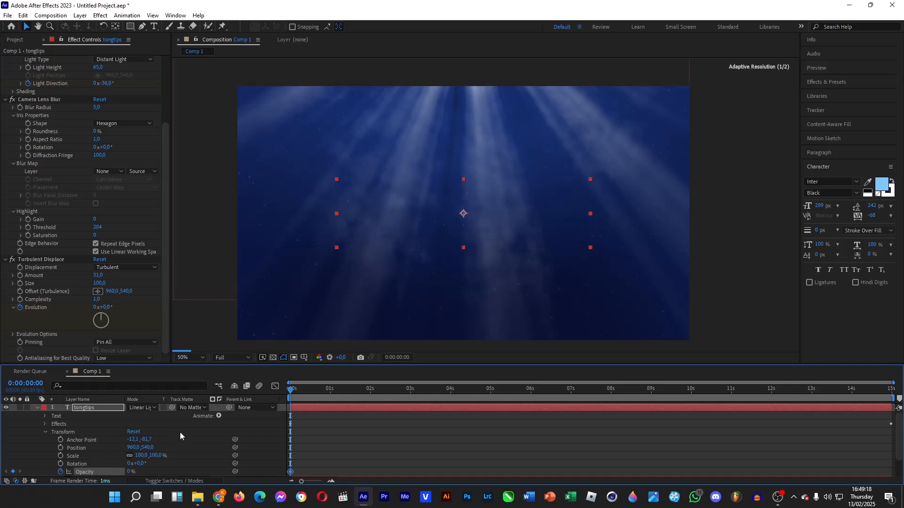
Add a 0% Opacity keyframe at 0:00:03:00.
left_click(380, 393)
key("space")
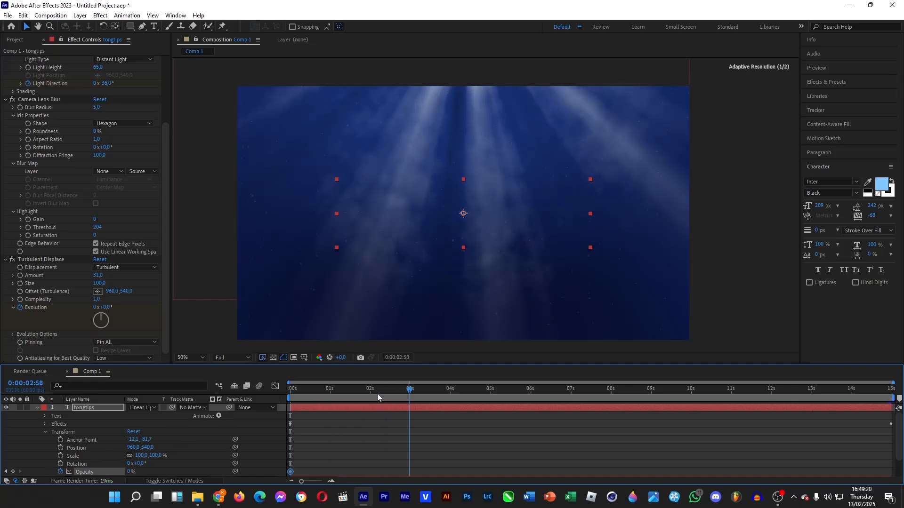
left_click(410, 395)
left_click(13, 471)
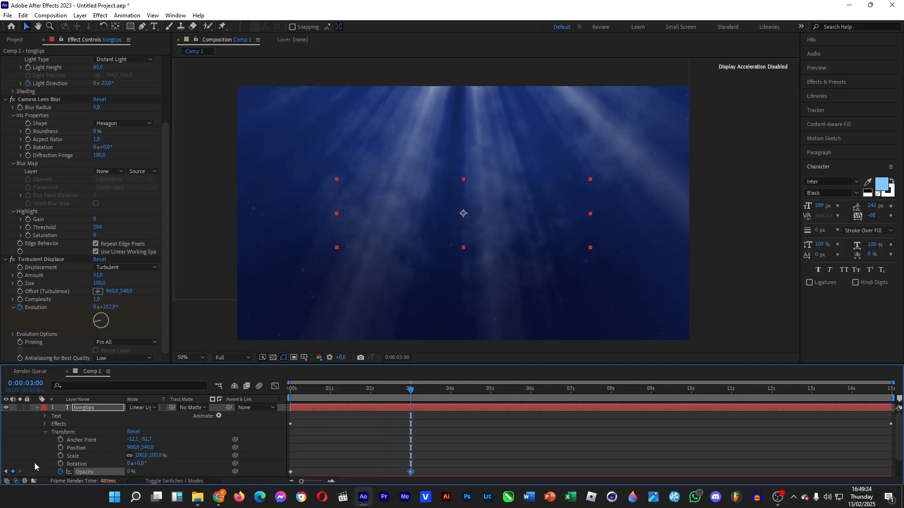
Add a 100% Opacity keyframe at 0:00:04:00, then preview the scene around 8 seconds.
left_click(451, 395)
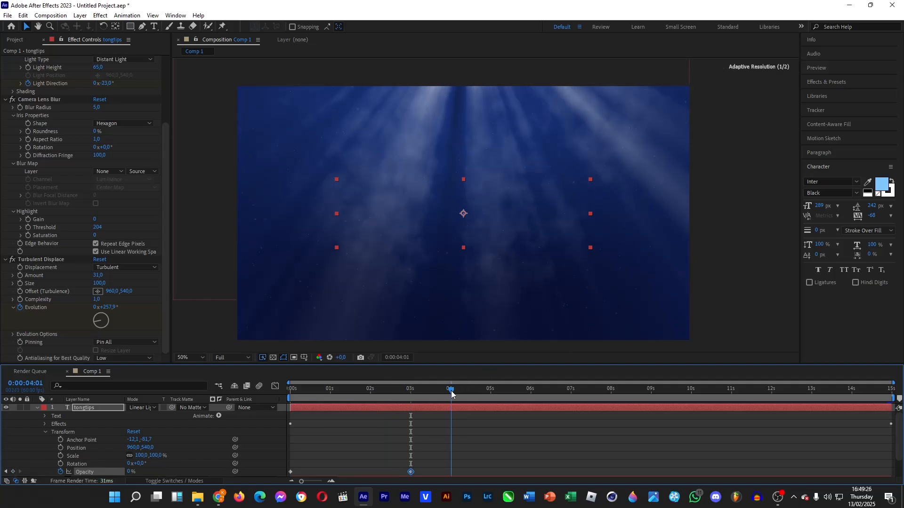
left_click(451, 393)
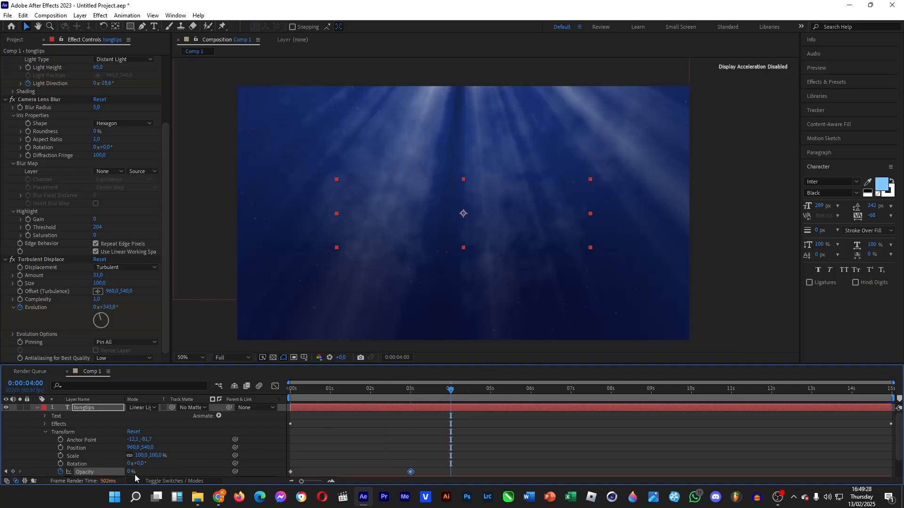
left_click_drag(131, 472, 174, 472)
right_click(177, 472)
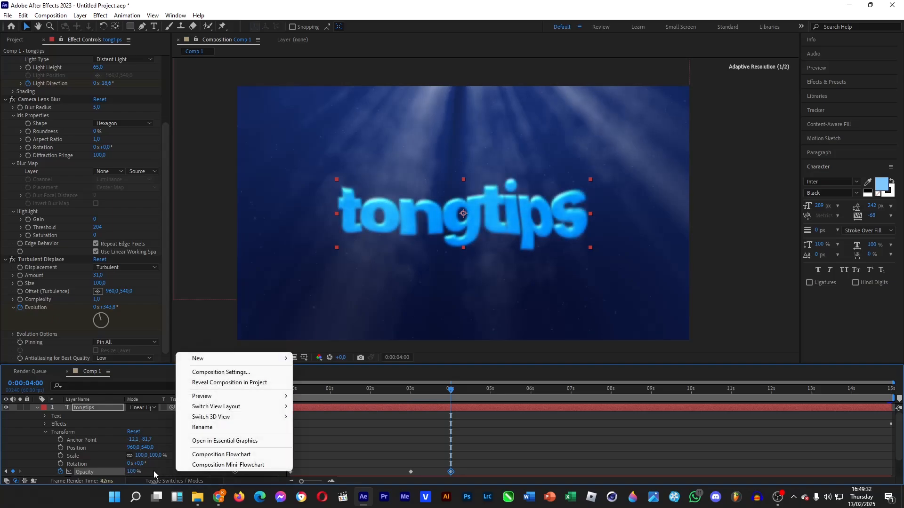
left_click(153, 471)
left_click_drag(454, 392, 891, 398)
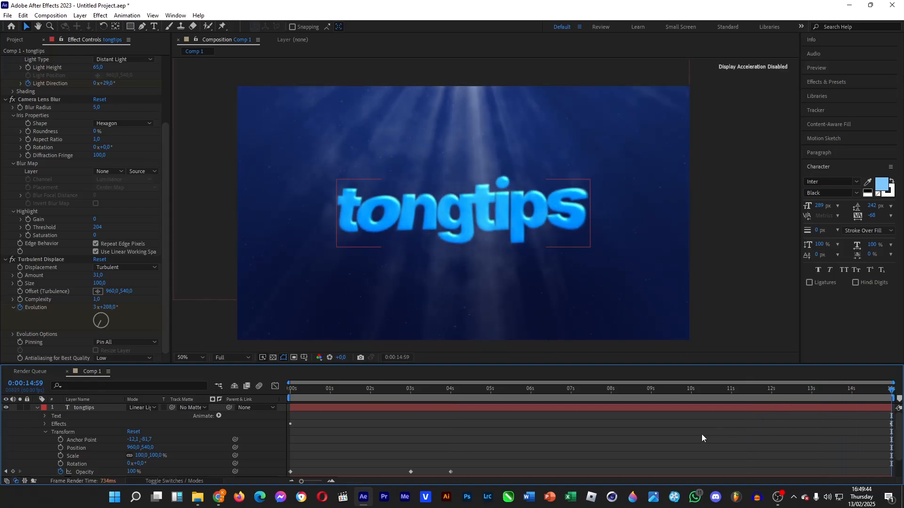
Fill the tongtips title with grey-blue #959DA4 and scrub back to check the fade.
left_click(882, 183)
left_click_drag(605, 222, 557, 222)
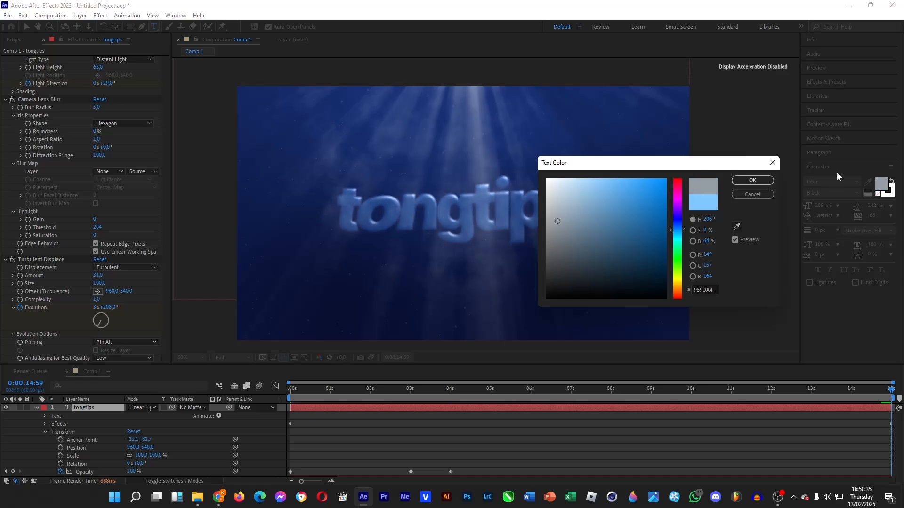
left_click(752, 180)
left_click(662, 427)
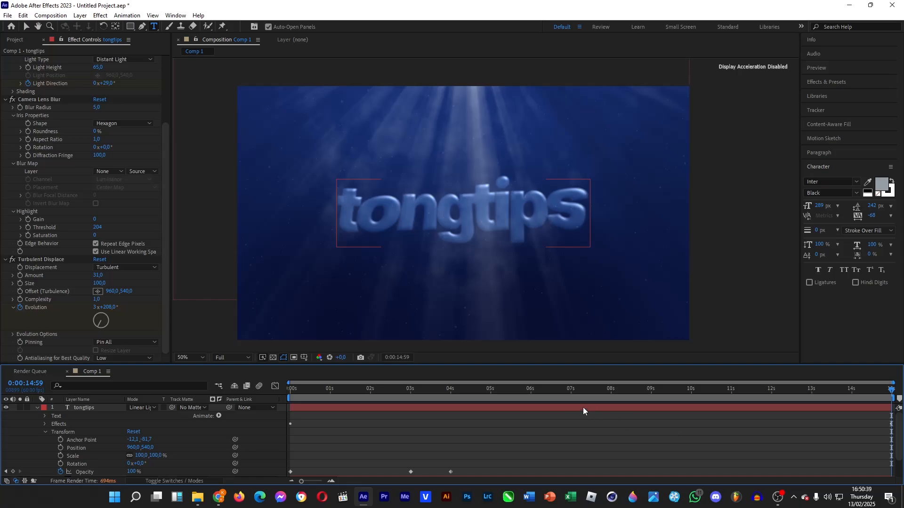
left_click_drag(543, 389, 320, 403)
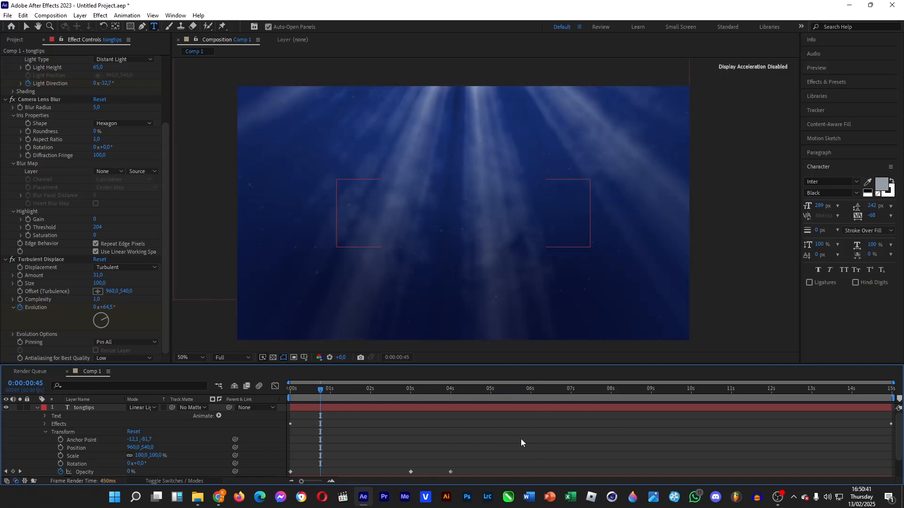